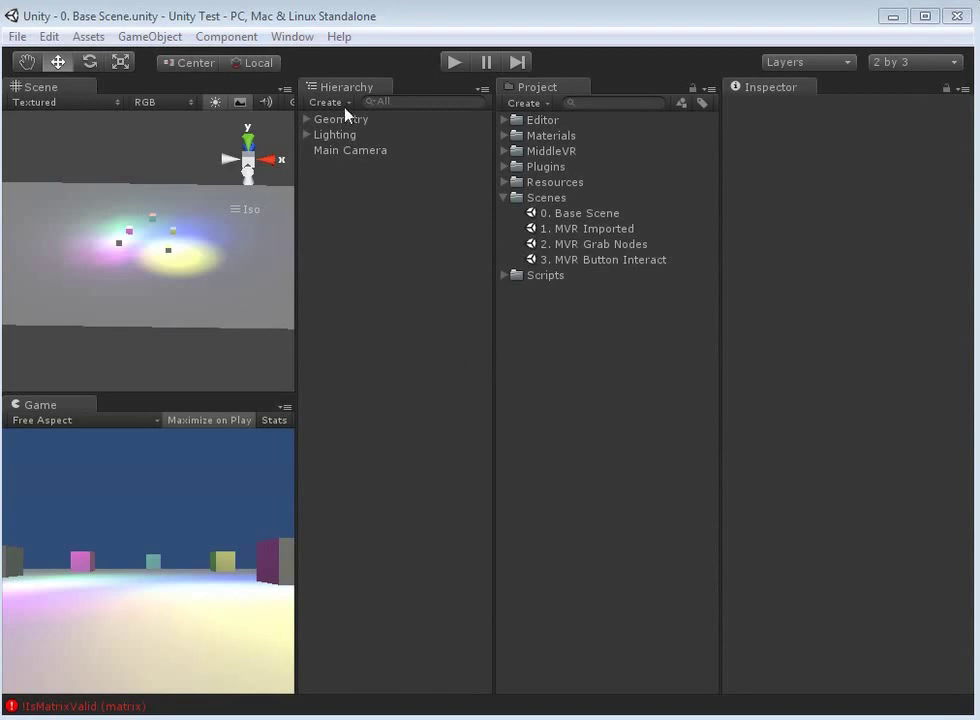
Step: Orbit and zoom the scene view around the cubes, then re-list the Scenes folder
alt+drag(181, 235, 214, 239)
scroll(160, 256, up, 6)
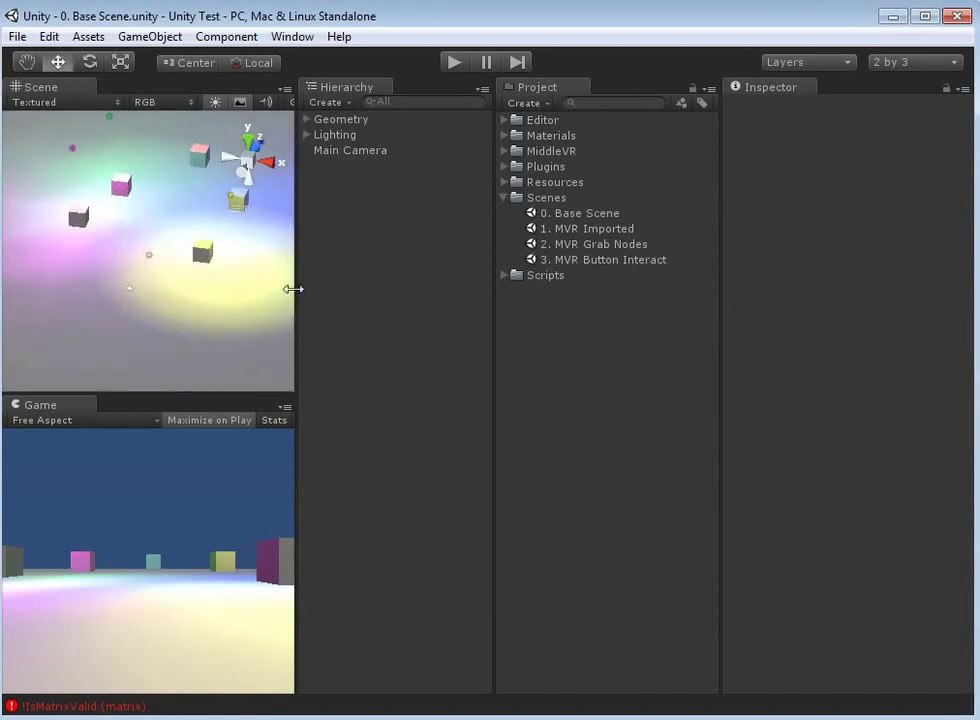
alt+drag(285, 285, 250, 180)
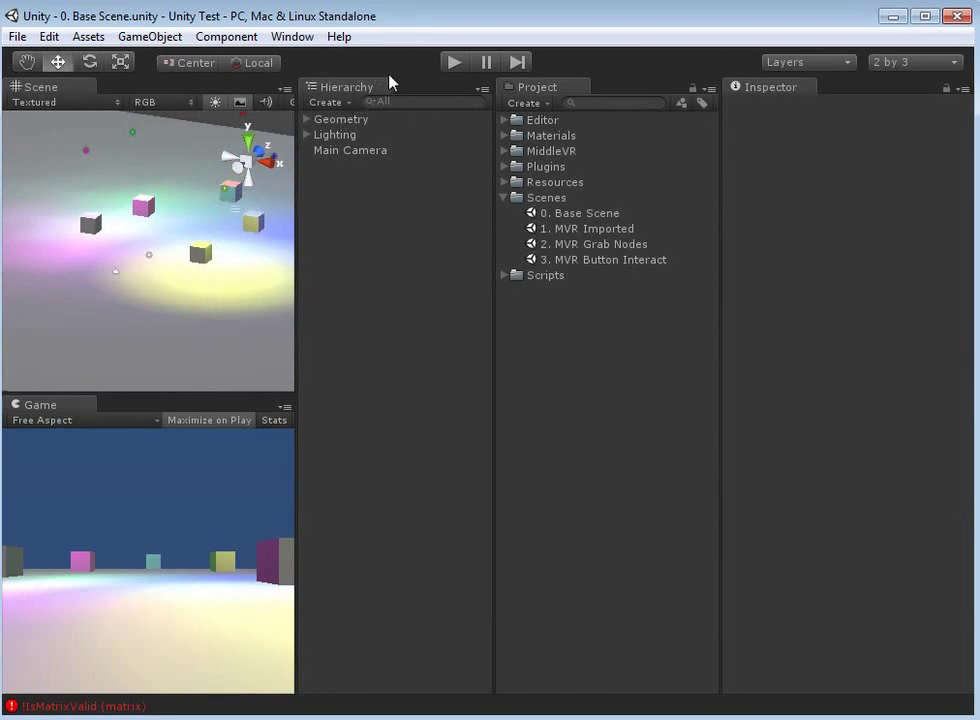
click(505, 198)
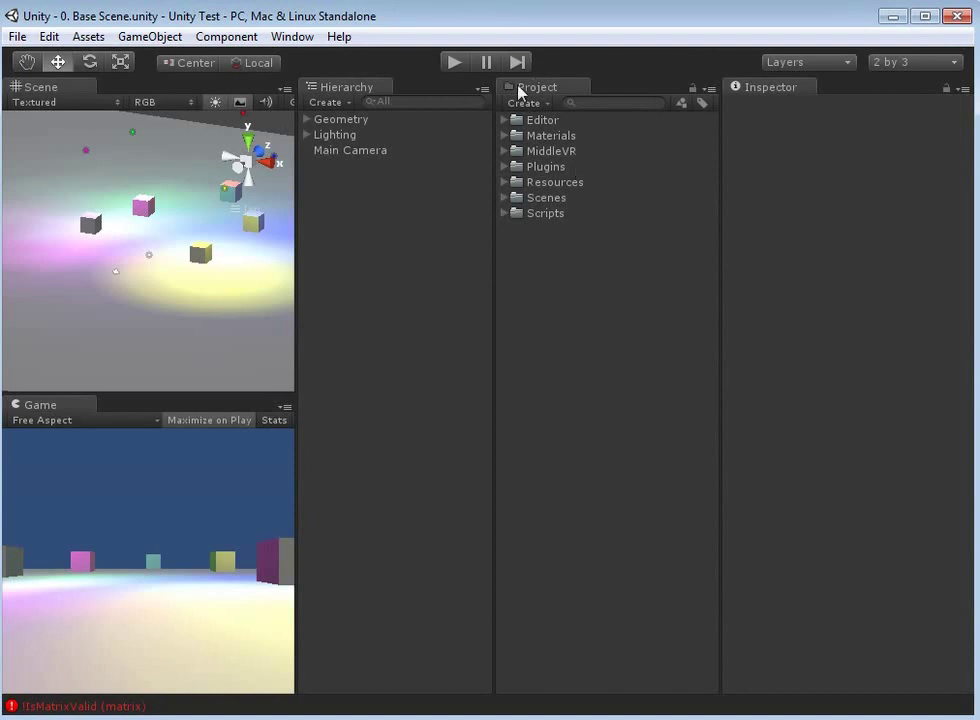
click(504, 198)
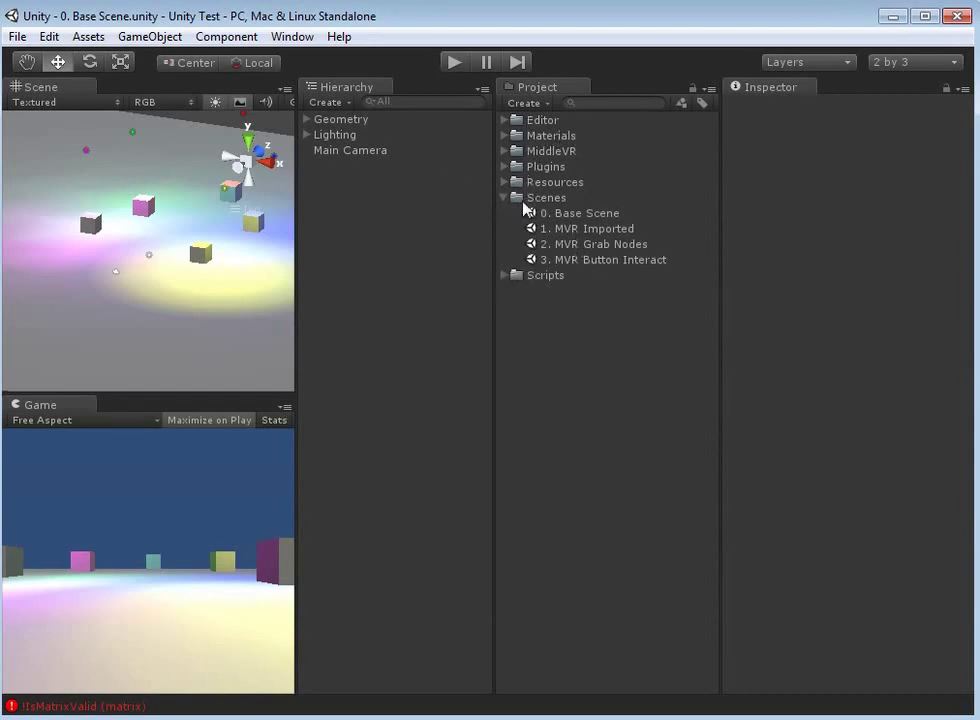
Step: Inspect the Base Plane and each of the five cubes in the Geometry group
click(336, 120)
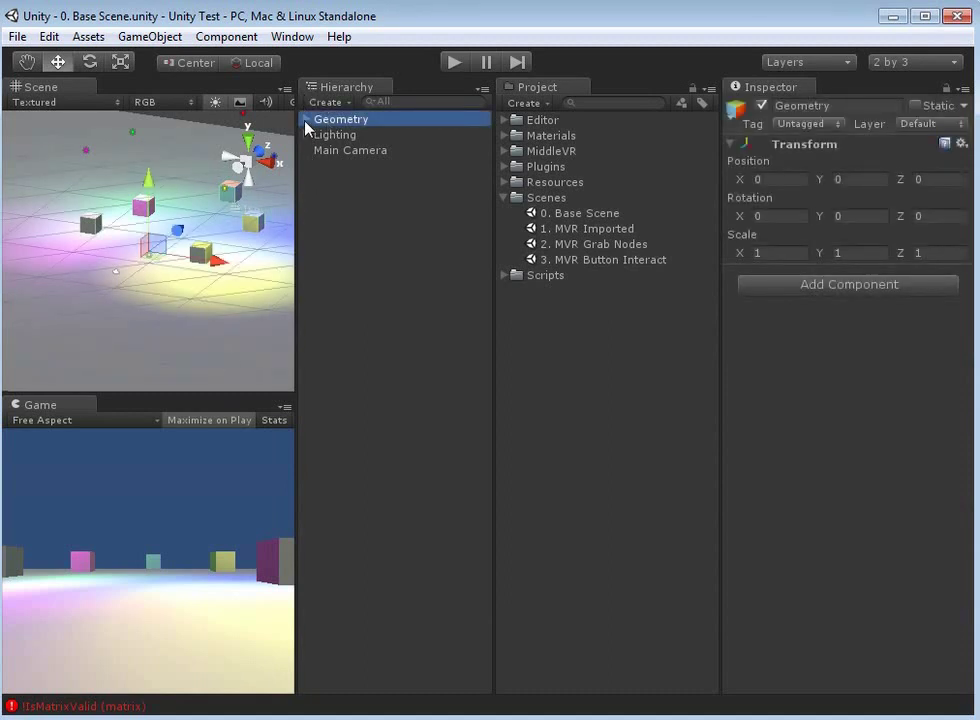
click(306, 119)
click(352, 135)
click(350, 150)
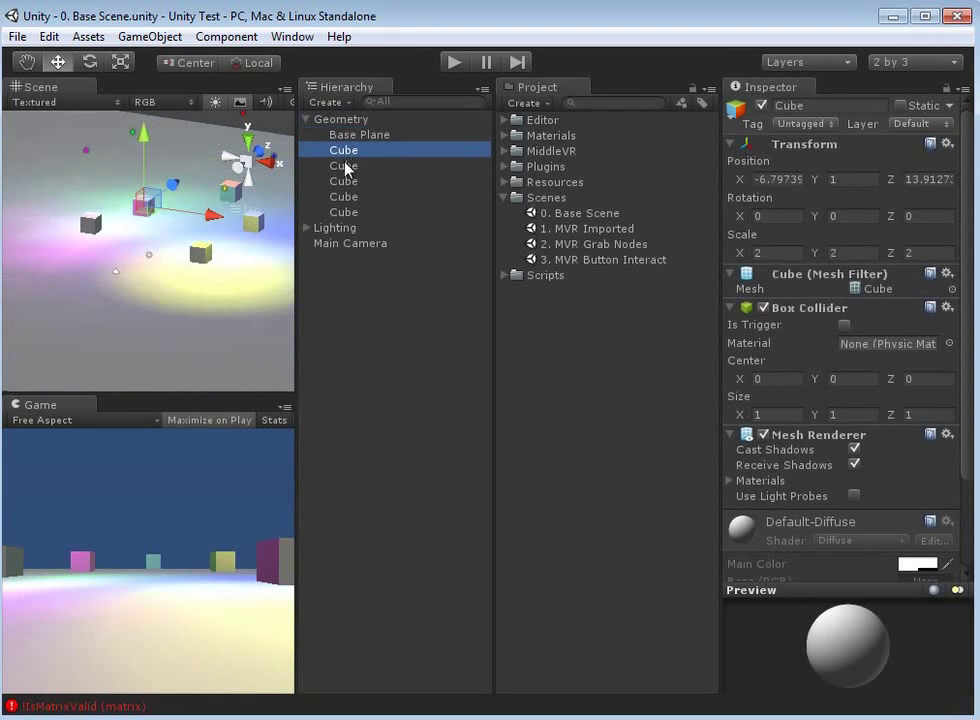
click(350, 165)
click(350, 181)
click(350, 196)
click(350, 212)
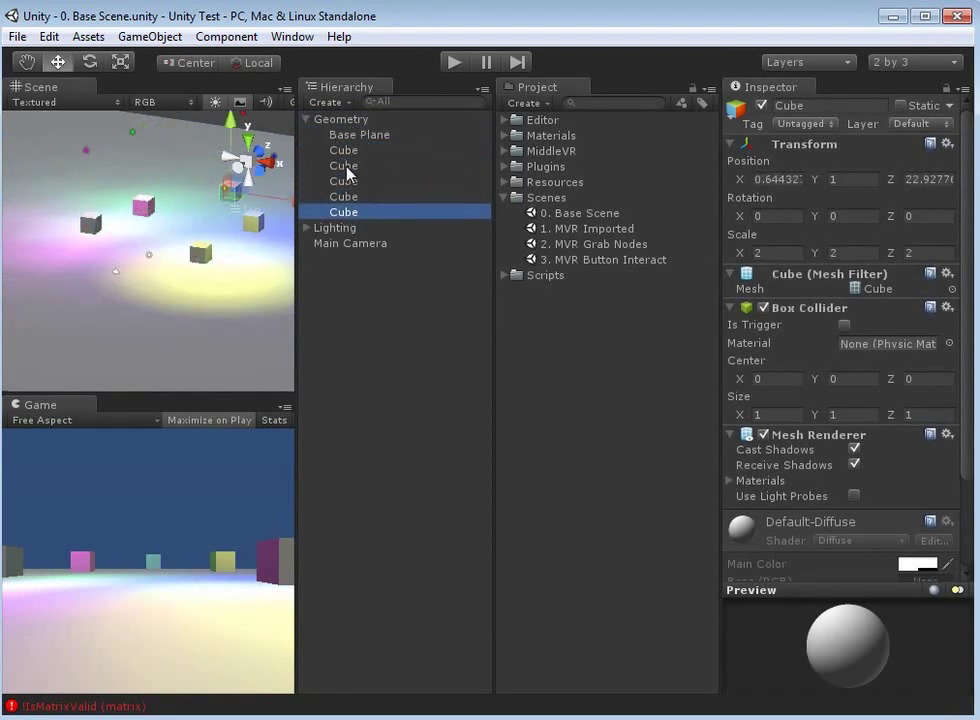
click(306, 119)
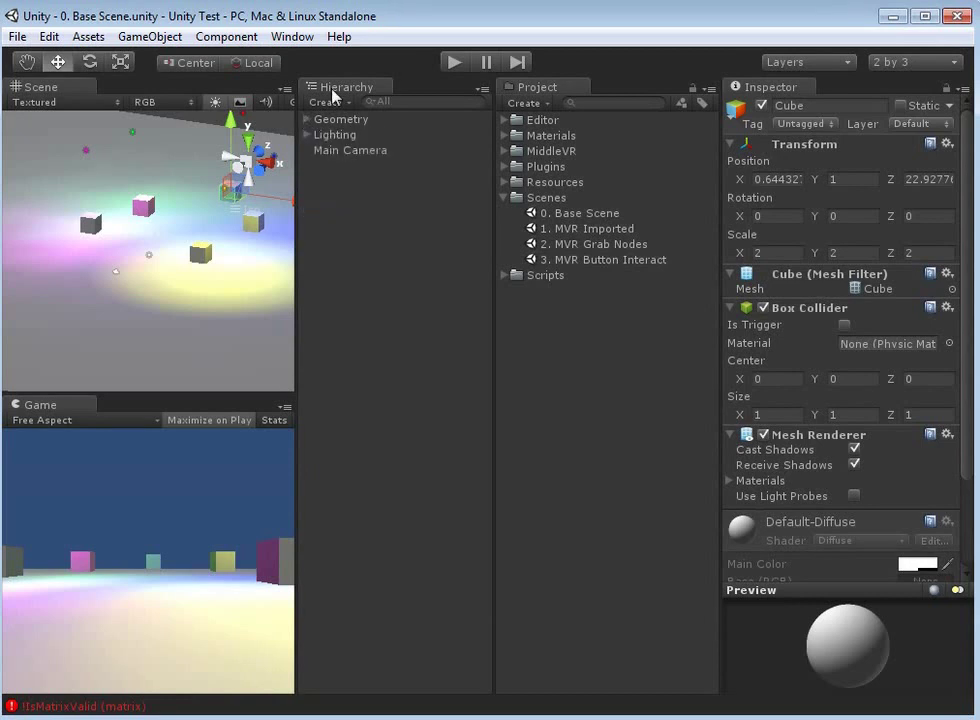
Step: Inspect the Directional light and the red, green, blue, yellow and magenta point lights
click(332, 135)
click(307, 134)
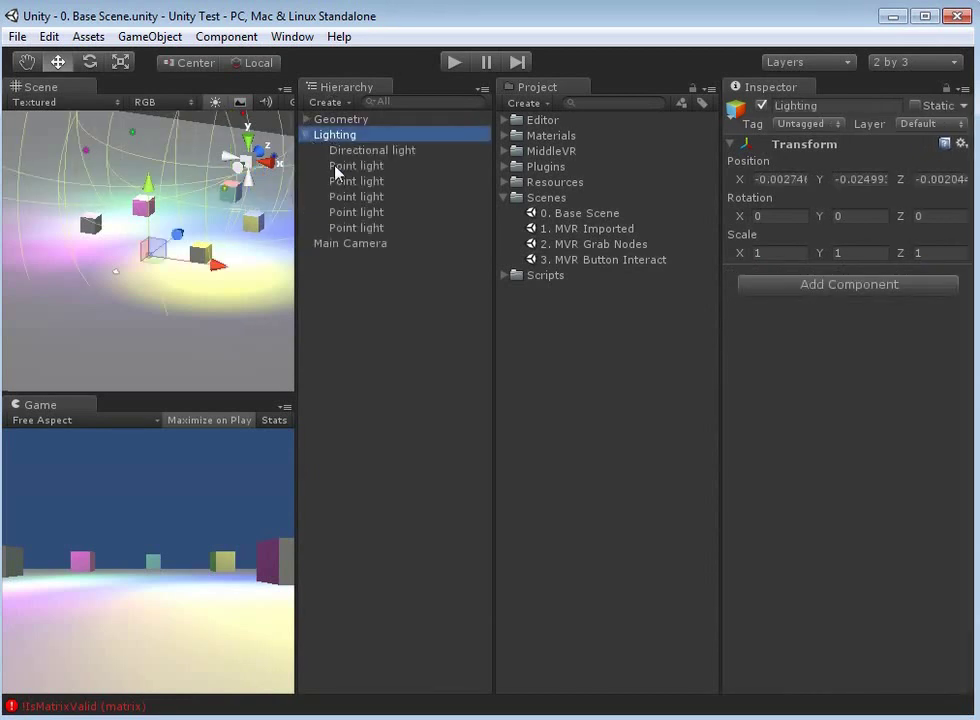
click(352, 151)
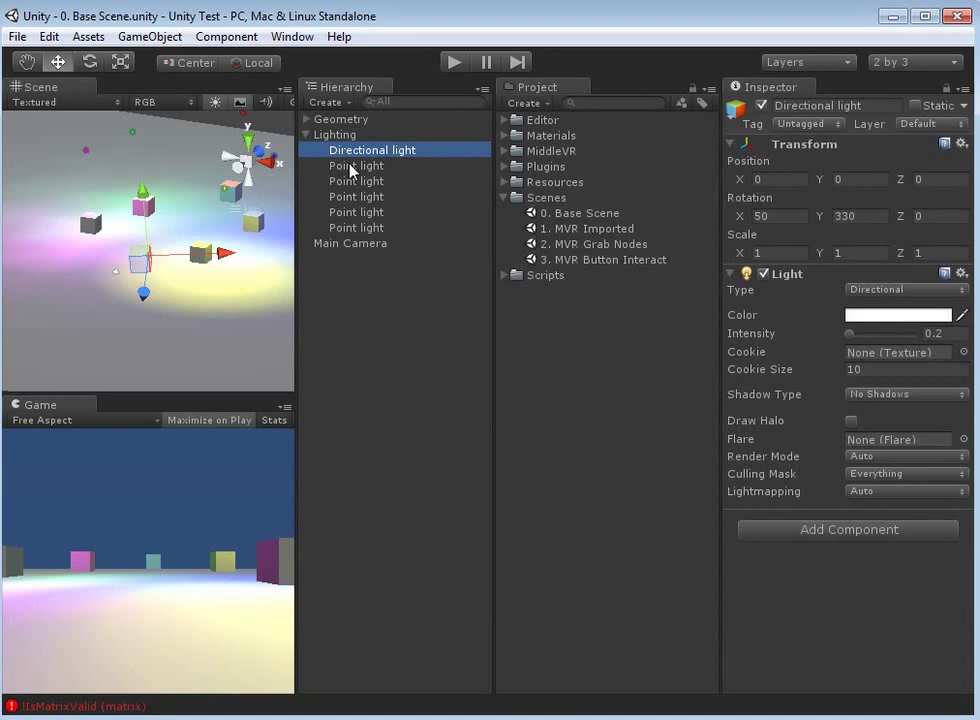
click(352, 166)
click(344, 181)
click(336, 196)
click(350, 212)
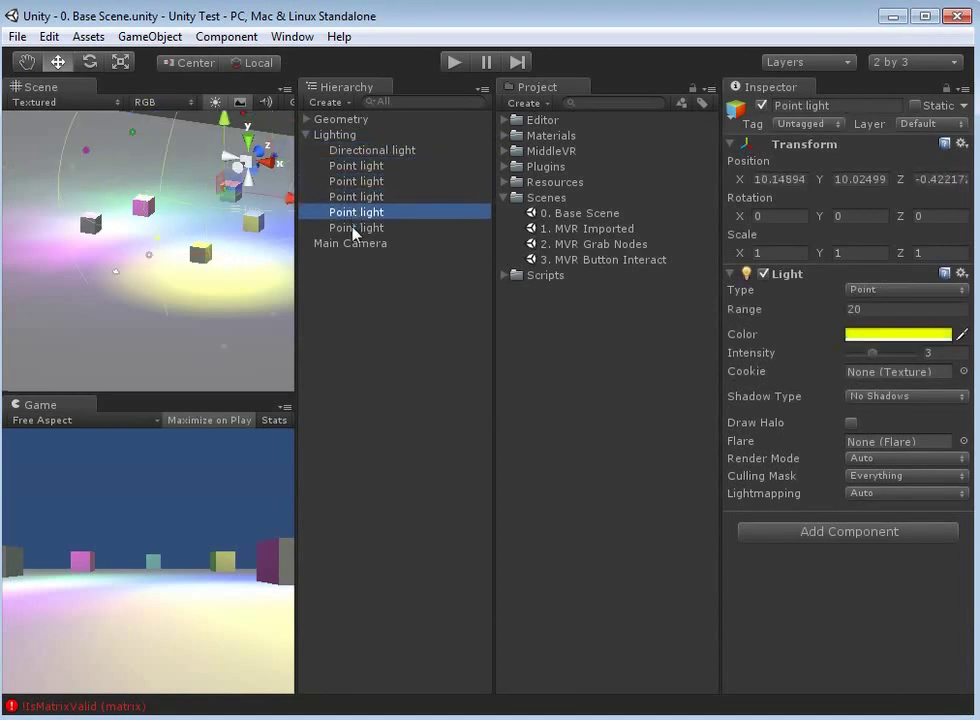
click(354, 229)
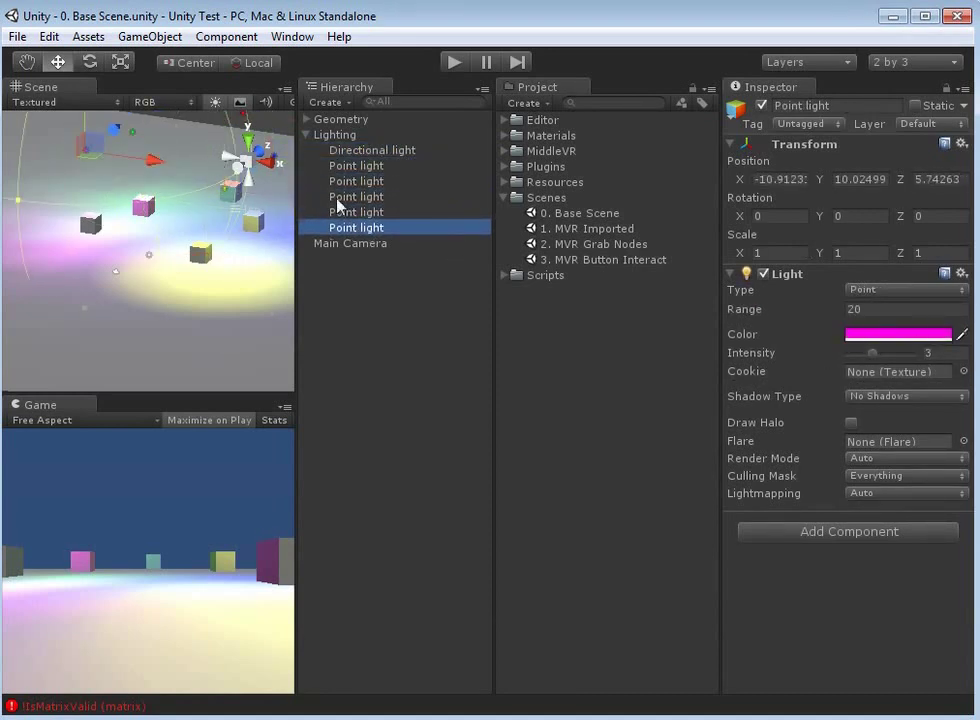
click(368, 212)
click(368, 196)
click(371, 181)
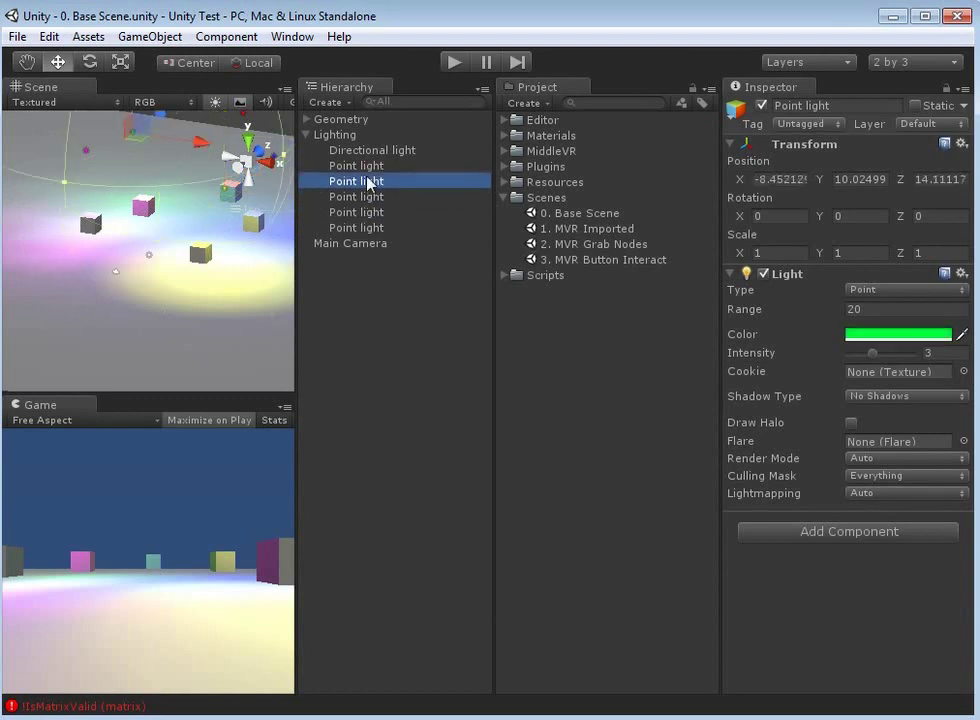
click(362, 166)
Step: Collapse the Lighting group and show the Main Camera's settings in the Inspector
click(306, 134)
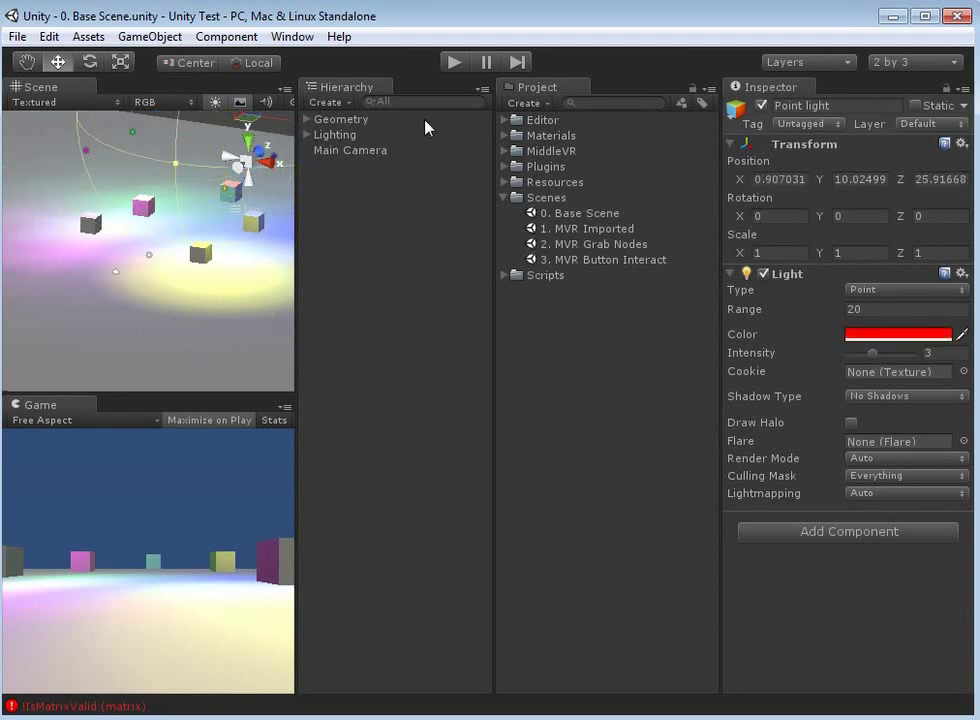
click(352, 265)
click(345, 150)
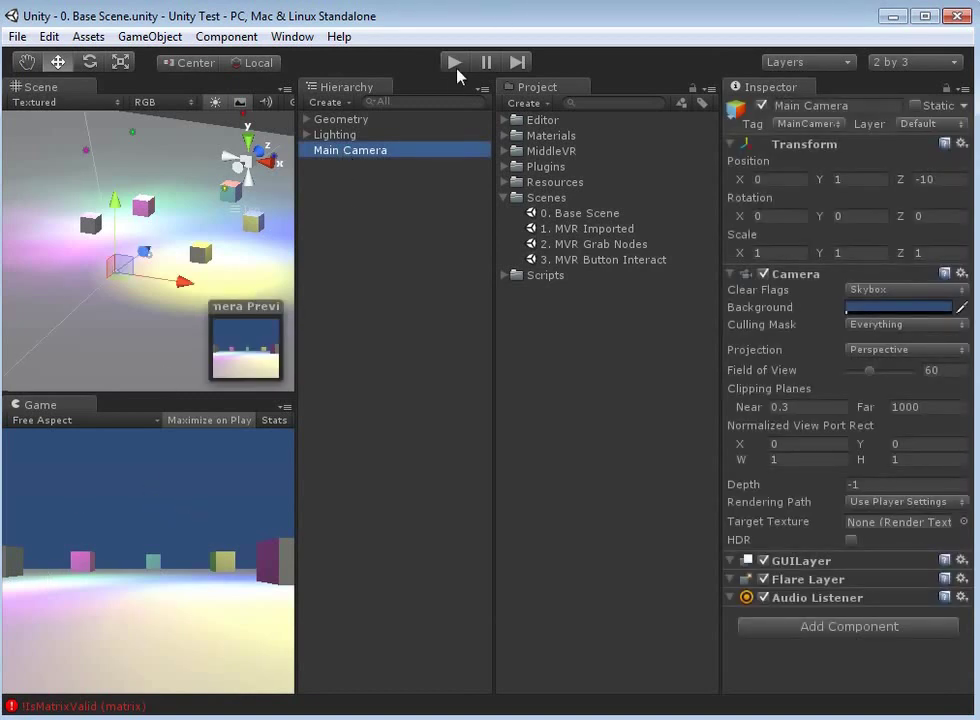
click(454, 62)
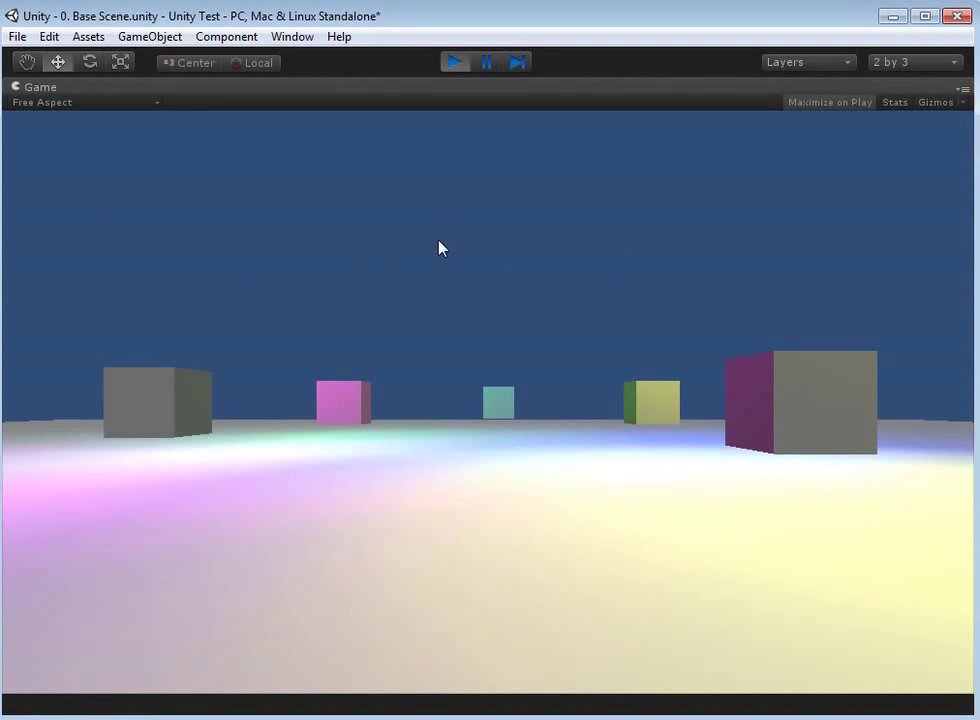
click(453, 68)
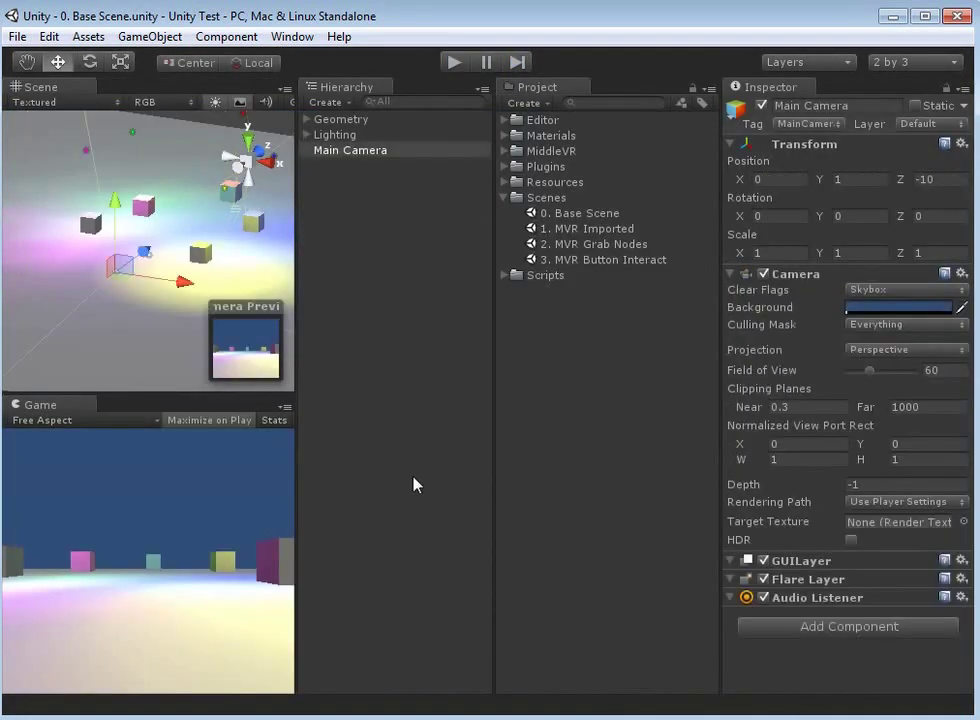
click(392, 213)
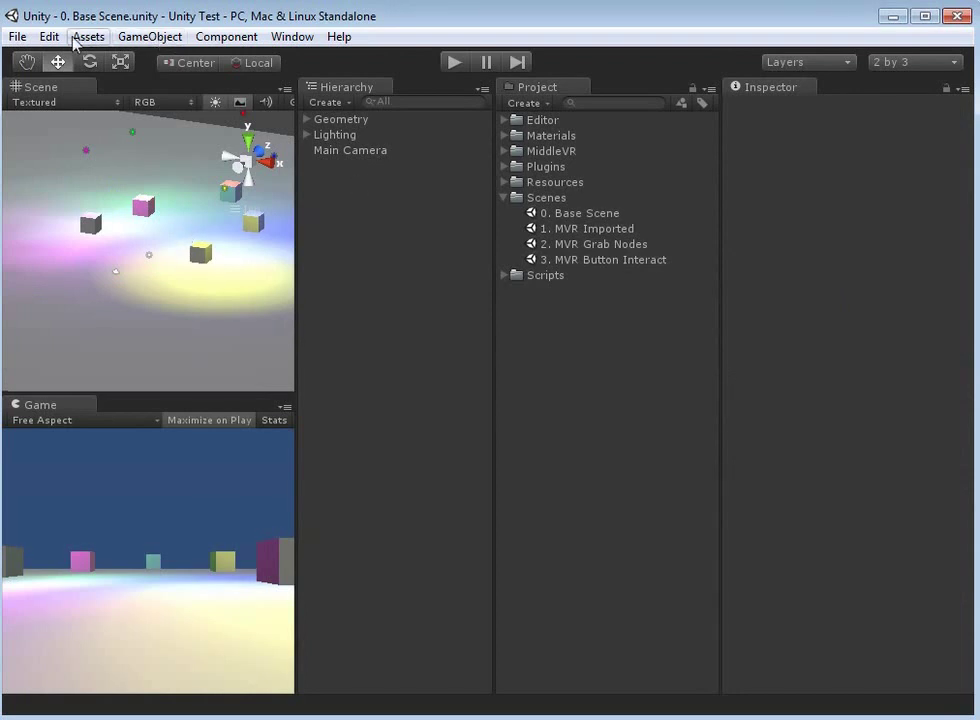
Step: Create an empty GameObject and rename it 'MVR Locator'
click(141, 40)
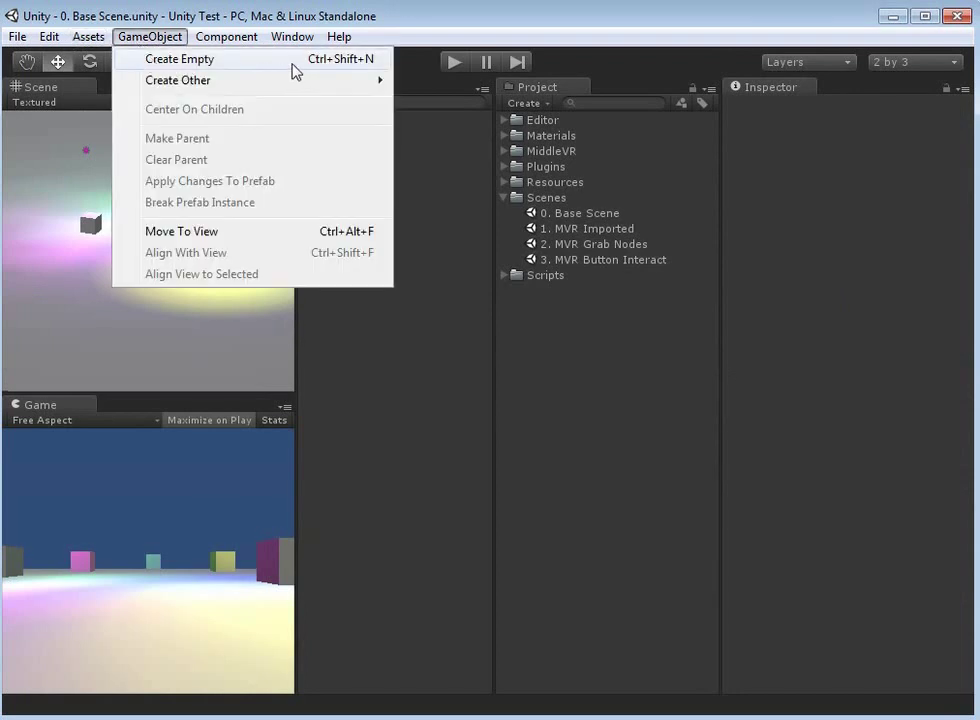
click(178, 62)
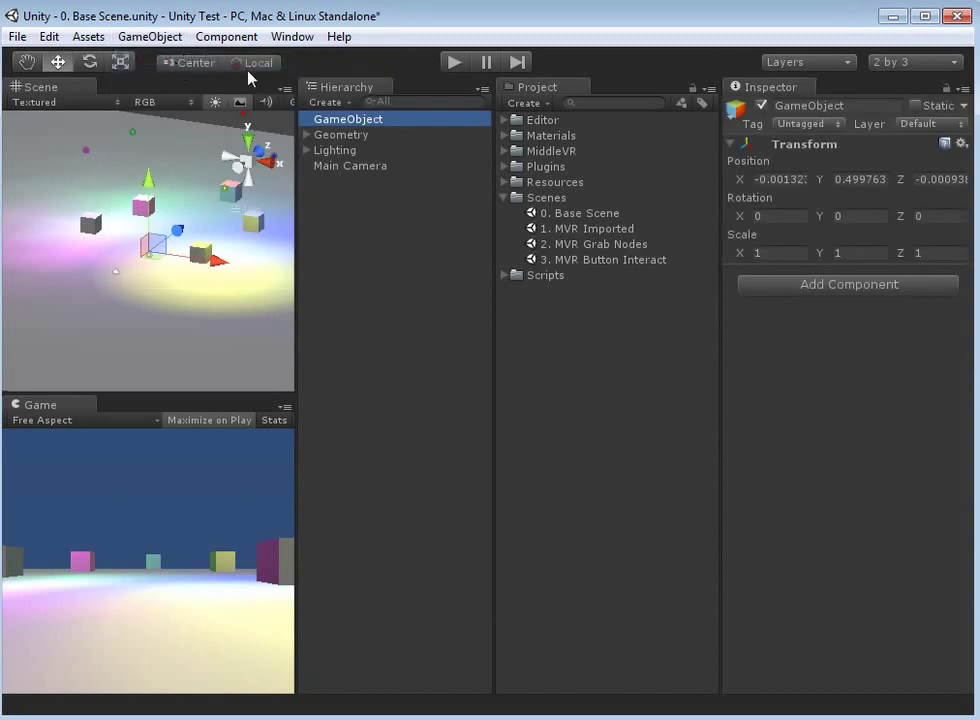
click(347, 123)
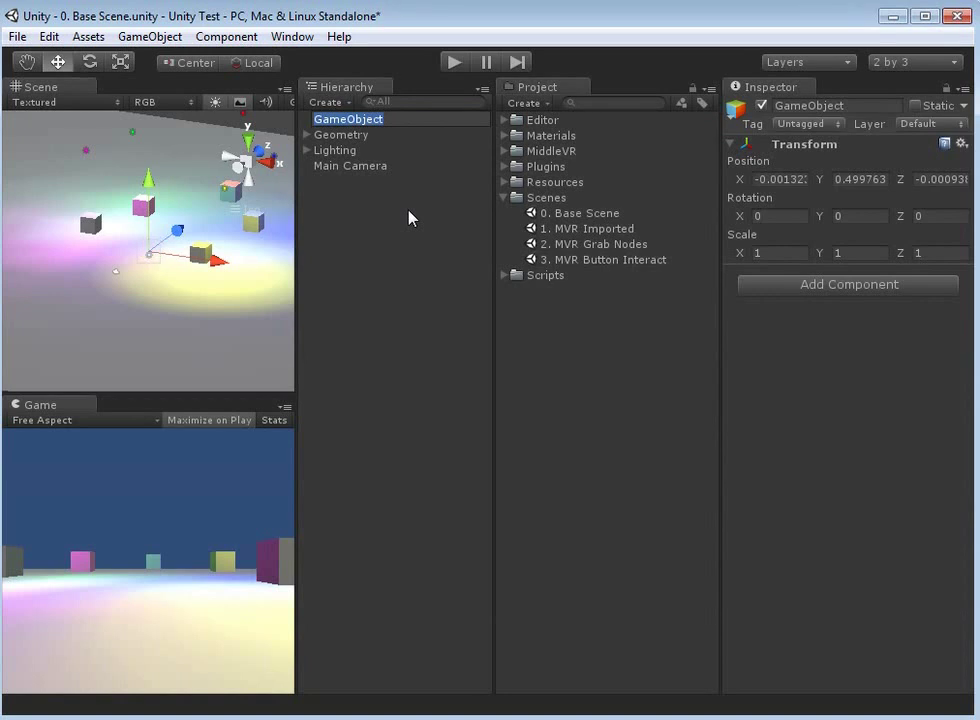
text(MVR Locator)
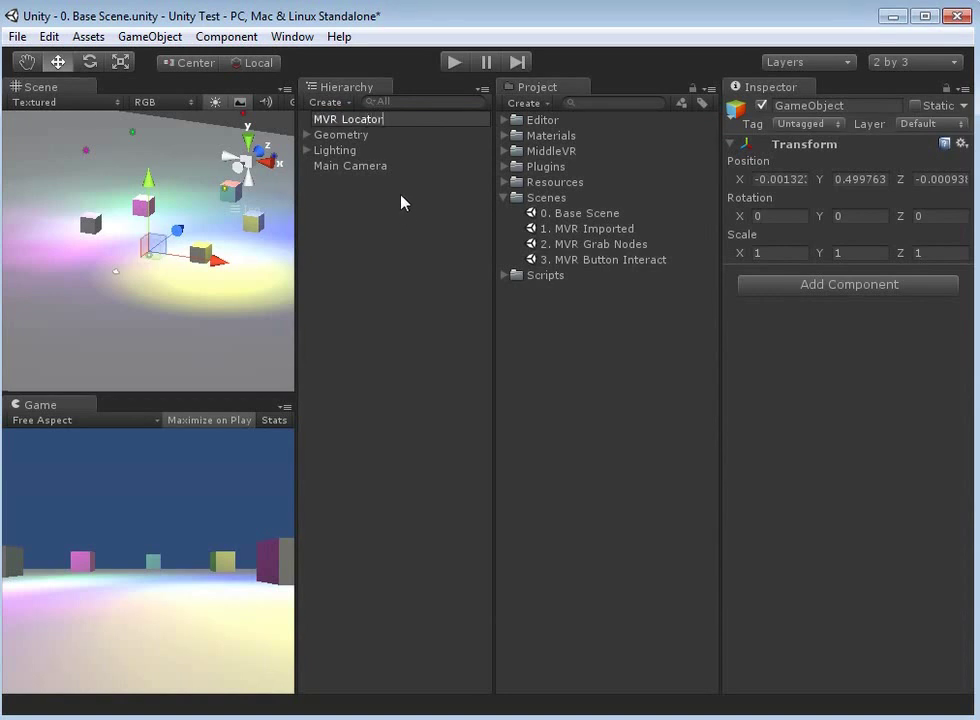
click(357, 199)
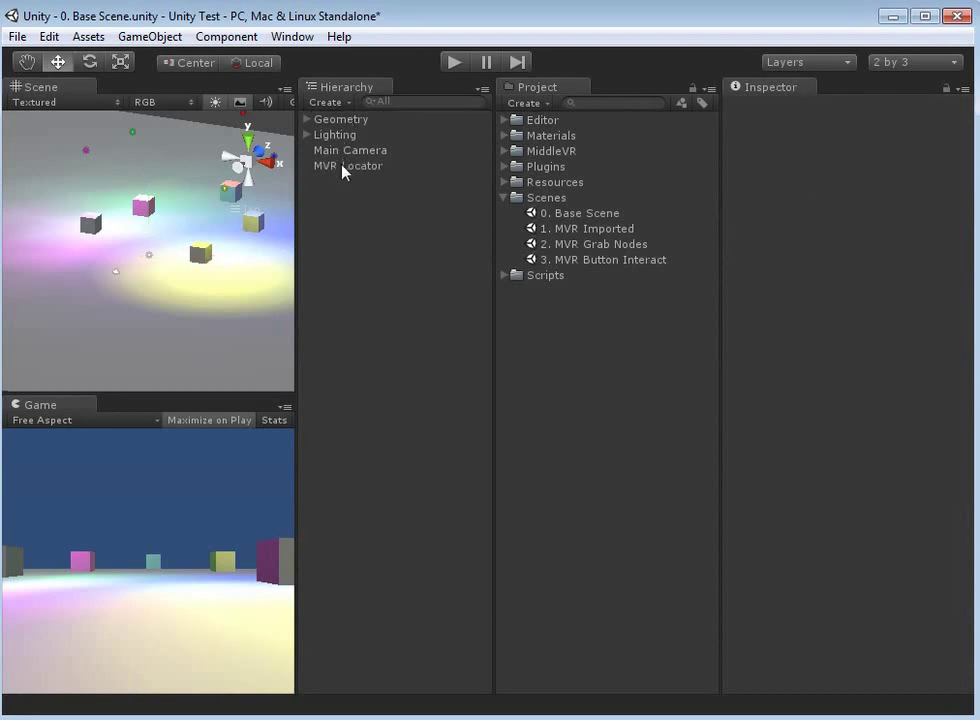
Step: Set MVR Locator's Position X and Y to 0
click(340, 167)
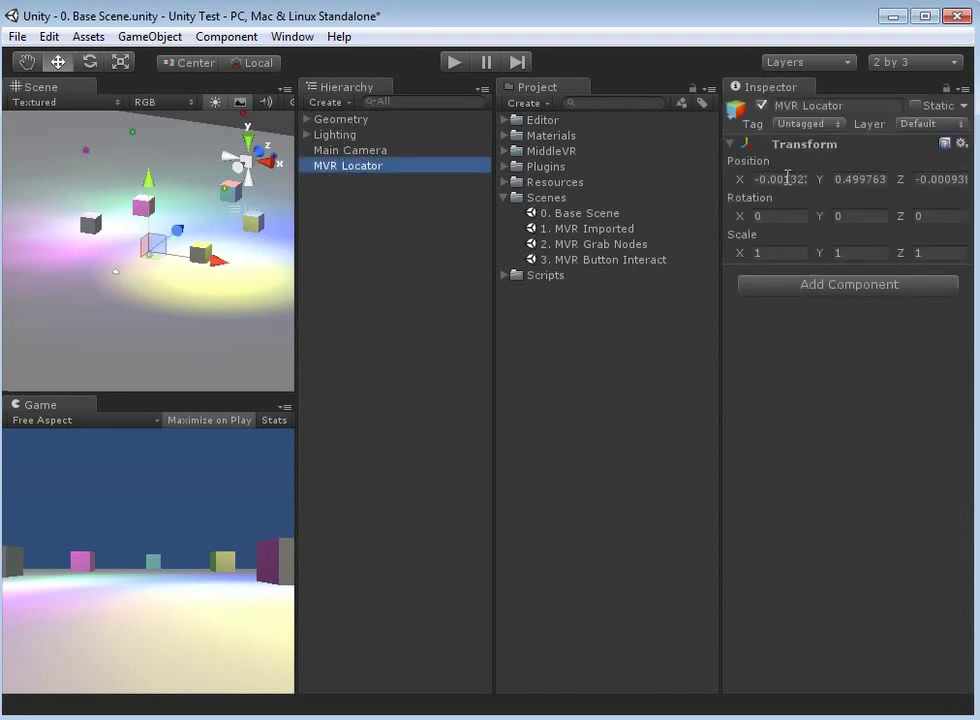
click(787, 178)
text(0)
key(Tab)
text(0)
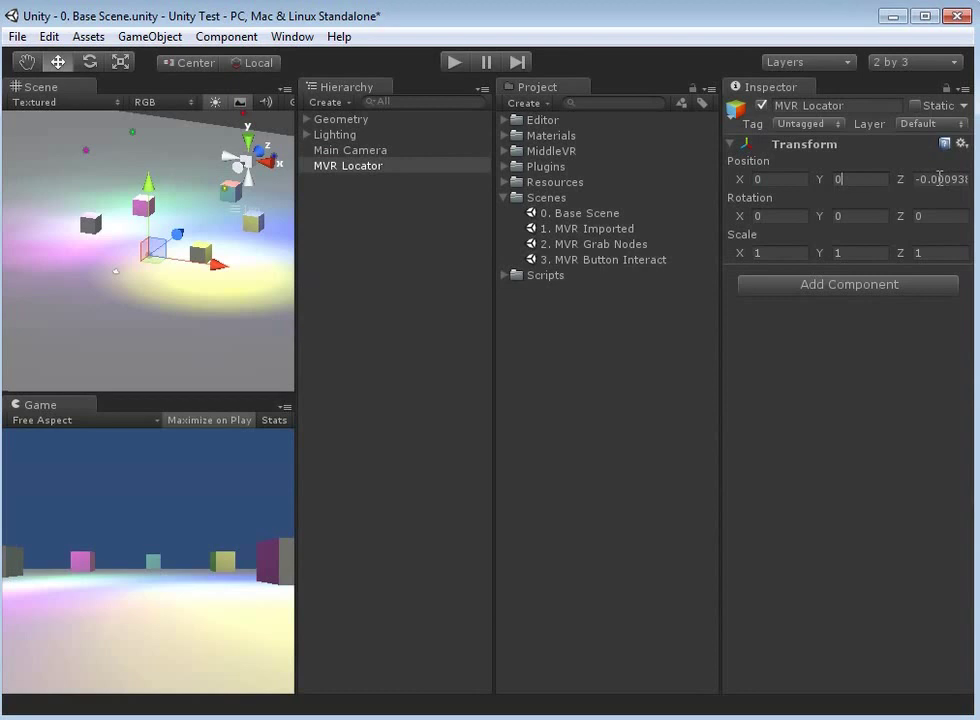
click(424, 254)
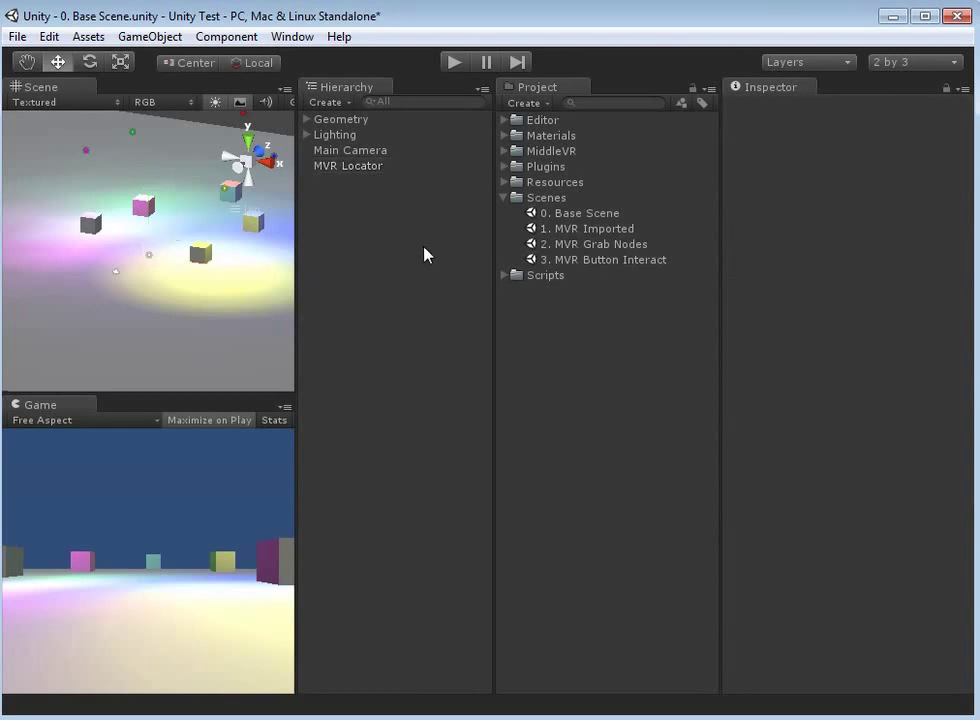
click(363, 168)
key(f)
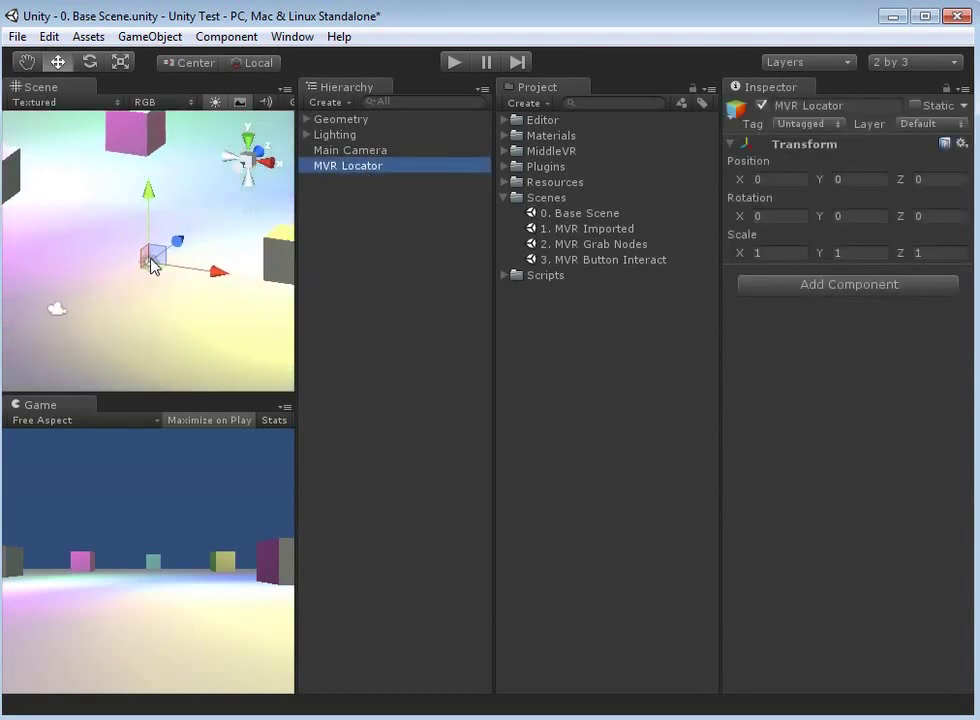
alt+drag(150, 265, 140, 220)
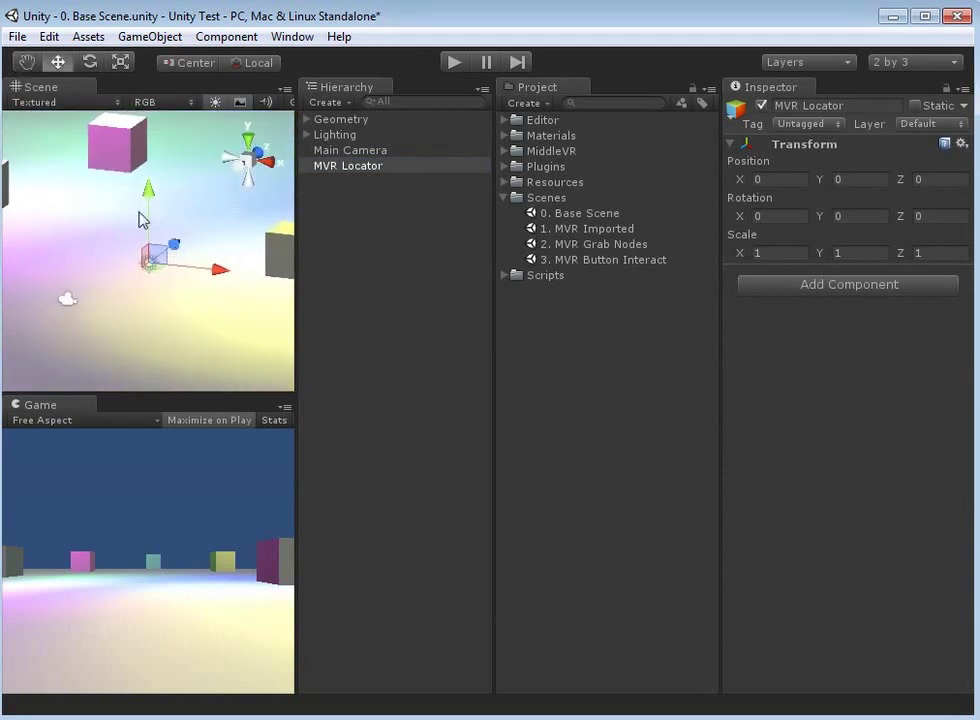
scroll(148, 218, down, 3)
click(357, 170)
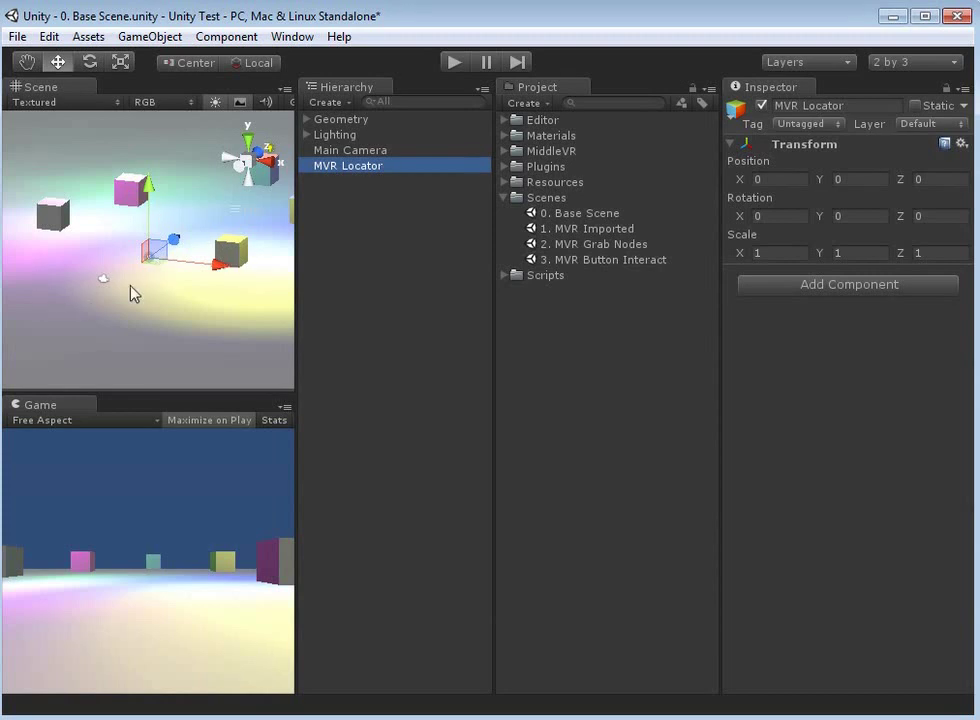
click(365, 243)
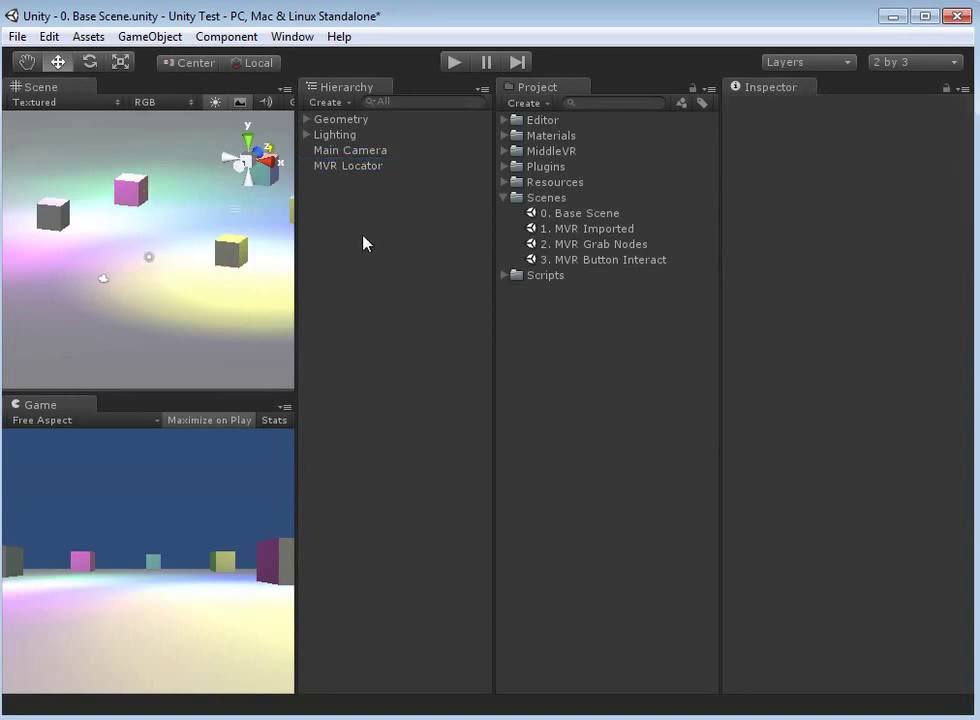
Step: Start a custom package import and browse into C:/Program Files (x86)
click(92, 37)
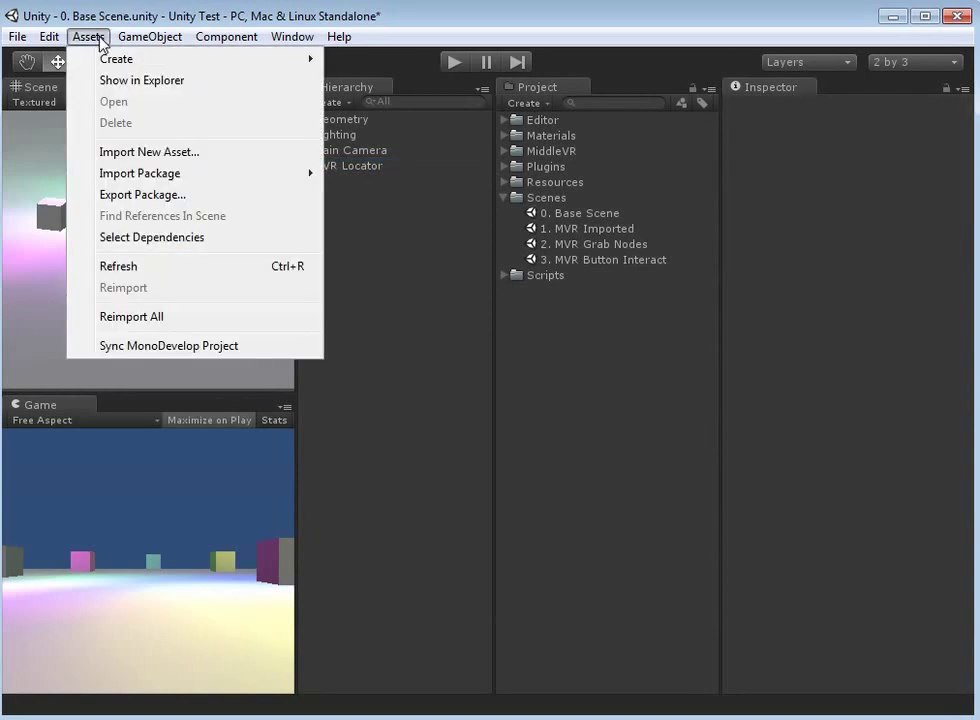
mouse_move(236, 181)
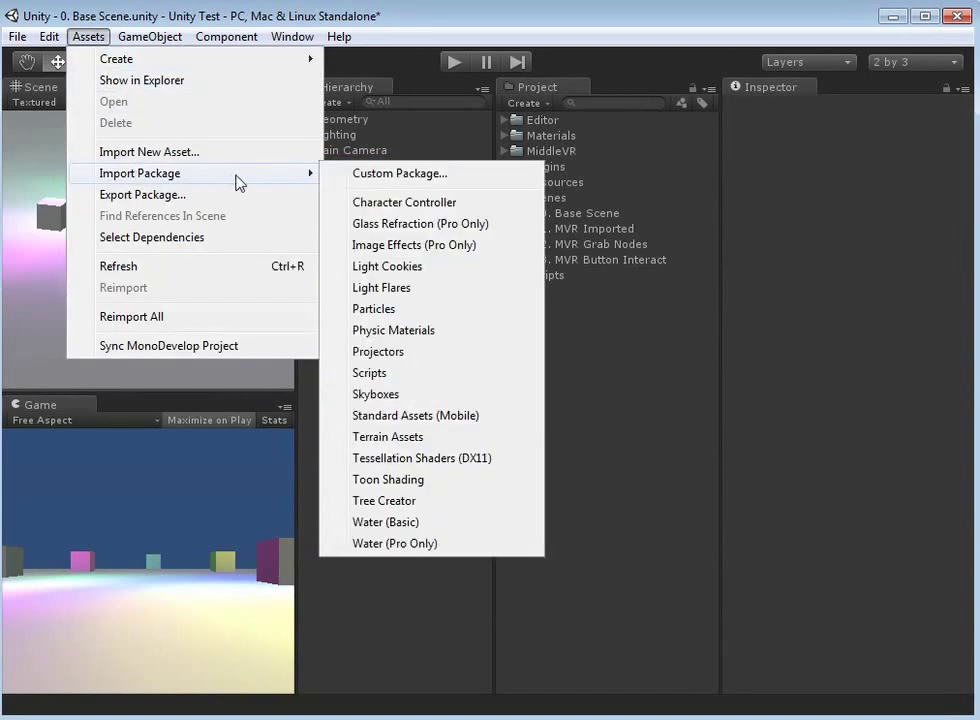
click(448, 183)
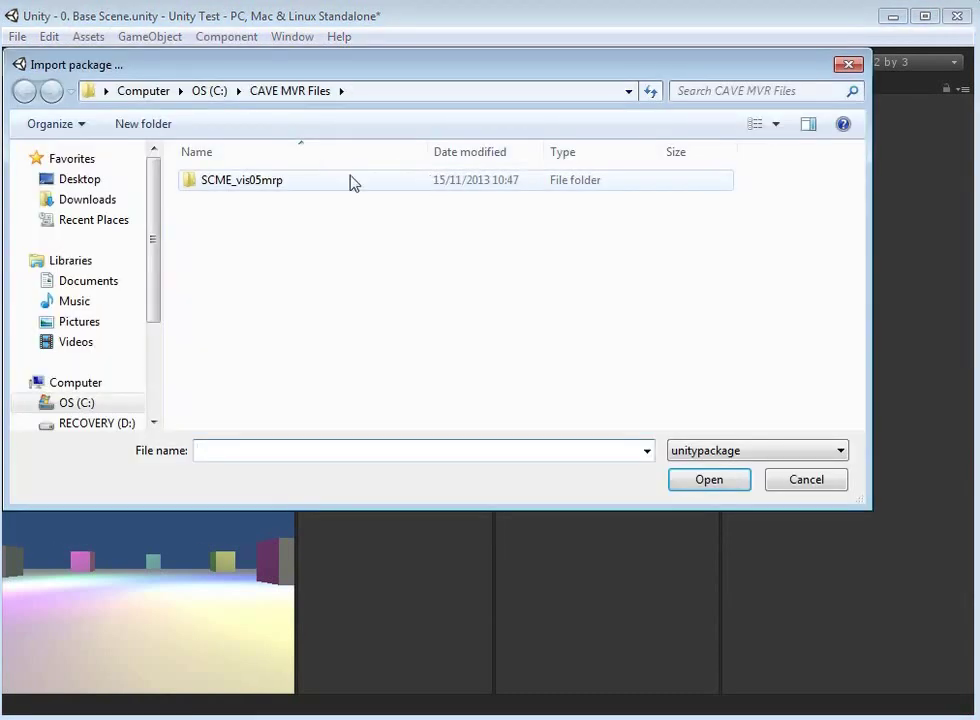
click(201, 92)
scroll(260, 355, down, 4)
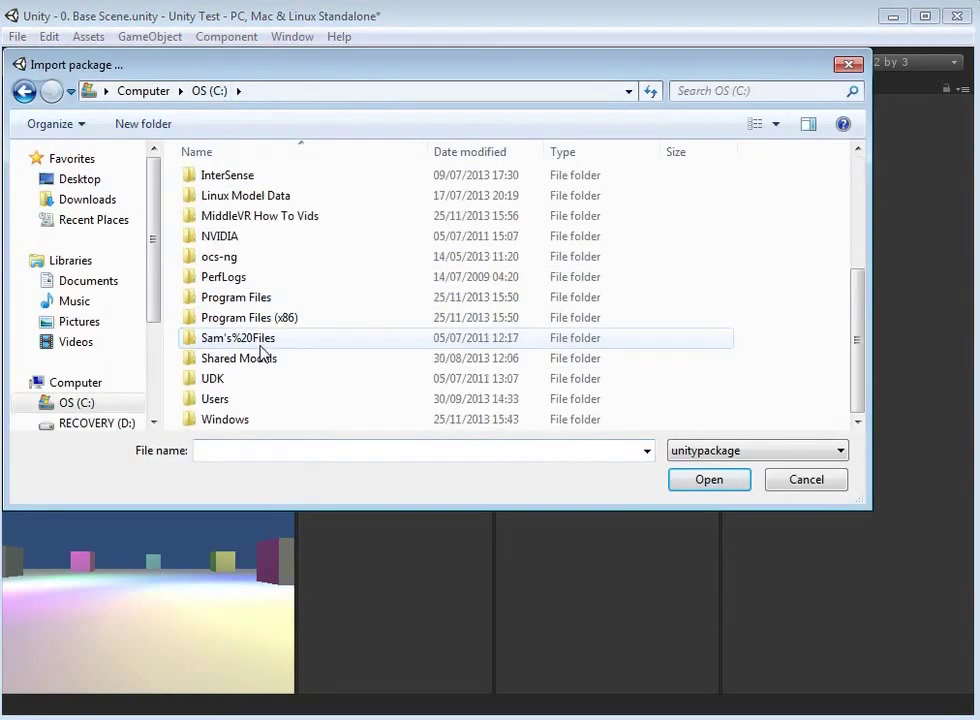
double_click(247, 324)
Step: Open MiddleVR/data and choose the MiddleVR_4.0-4.1 package
scroll(250, 323, down, 14)
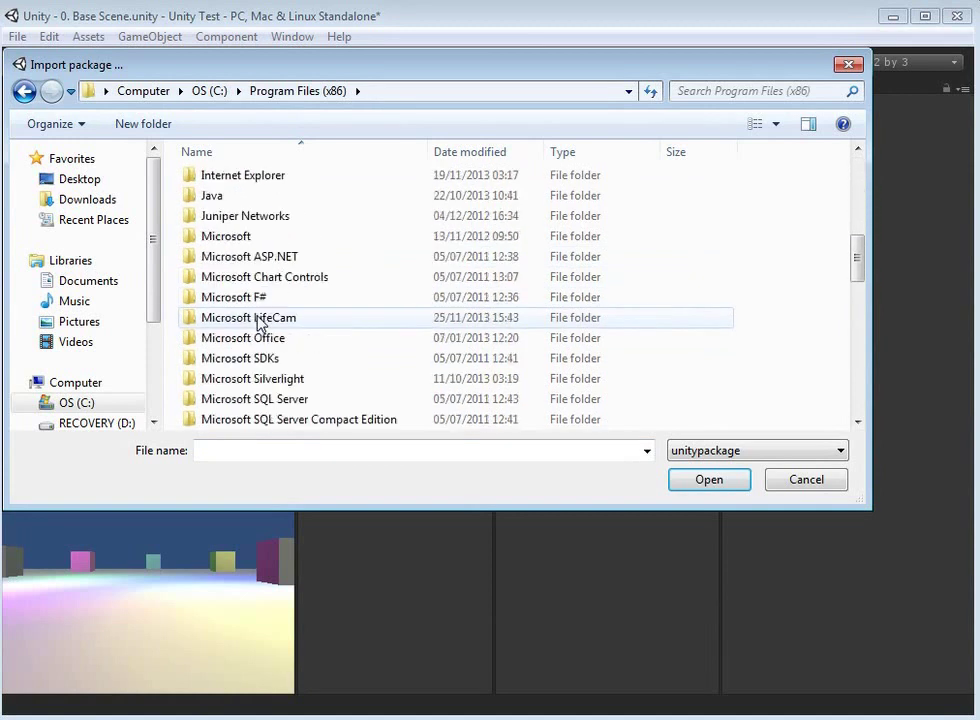
scroll(255, 318, down, 2)
scroll(250, 313, up, 1)
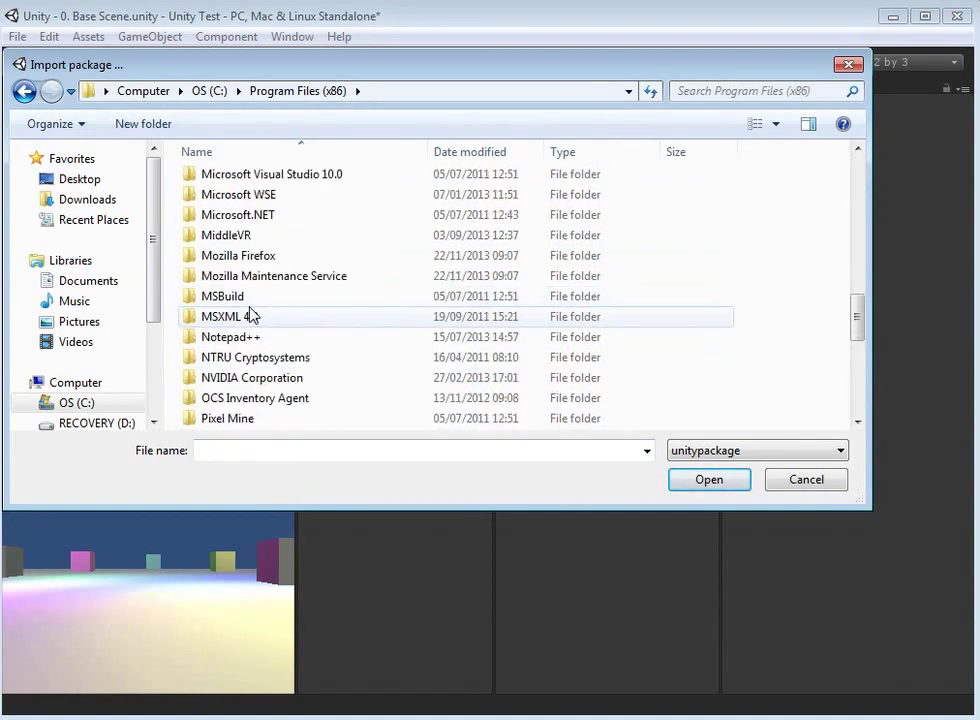
double_click(243, 236)
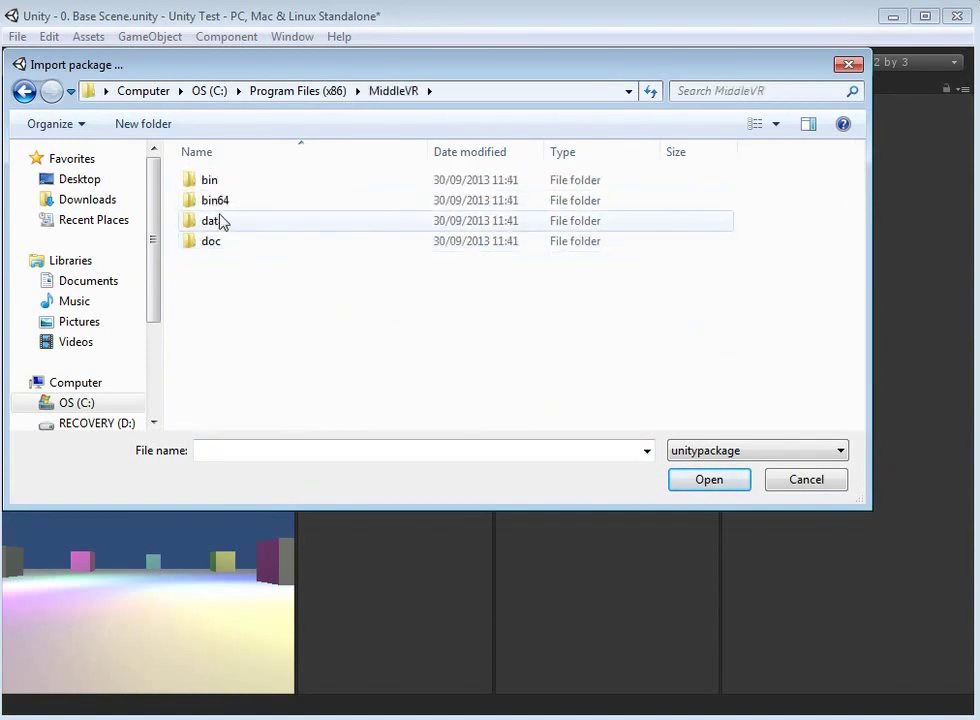
click(250, 225)
double_click(250, 228)
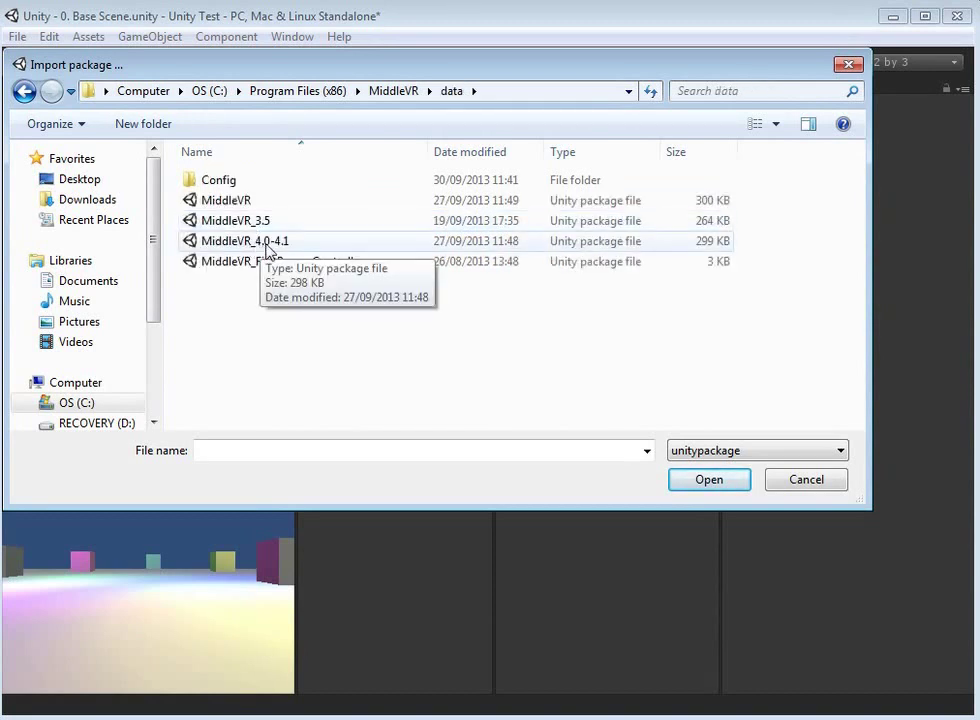
double_click(285, 245)
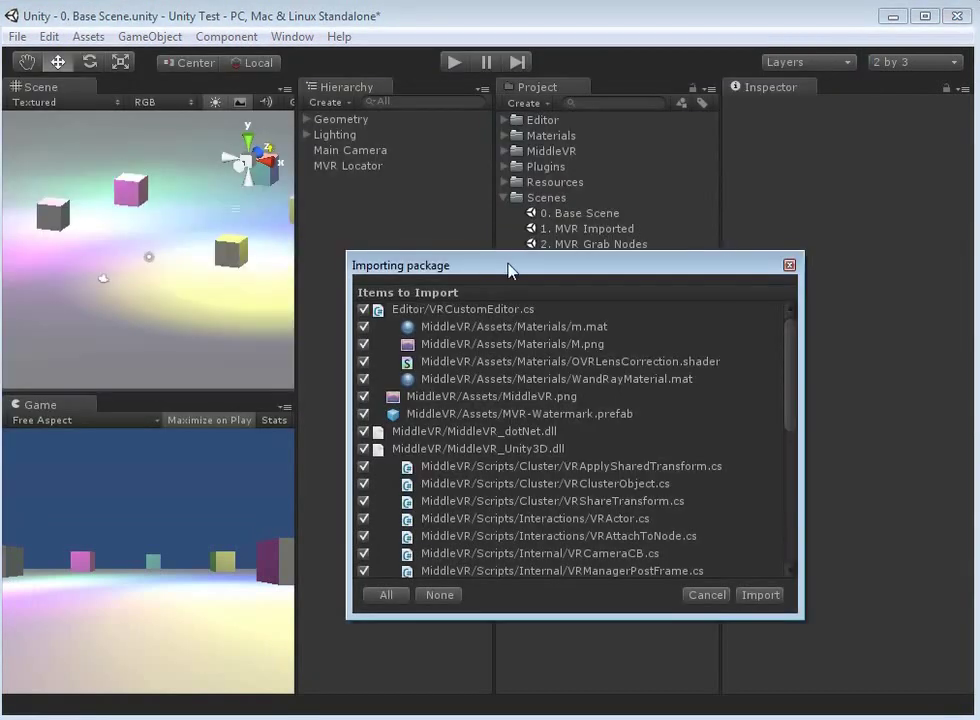
Step: Import all listed MiddleVR_4.0-4.1 items, then select the new MiddleVR folder
drag(510, 268, 527, 310)
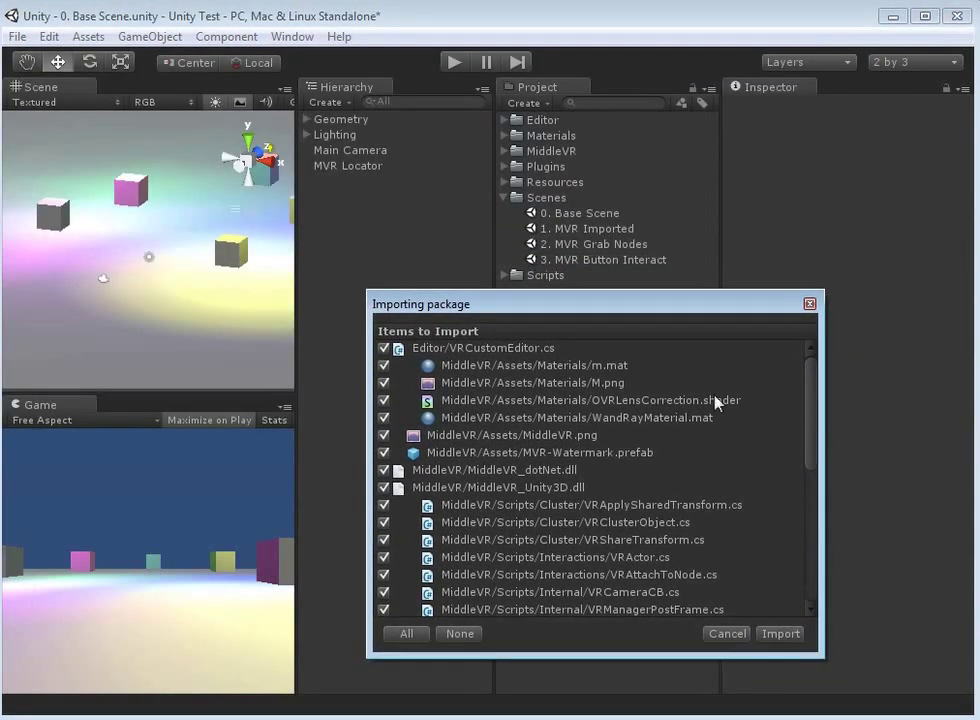
drag(813, 399, 812, 553)
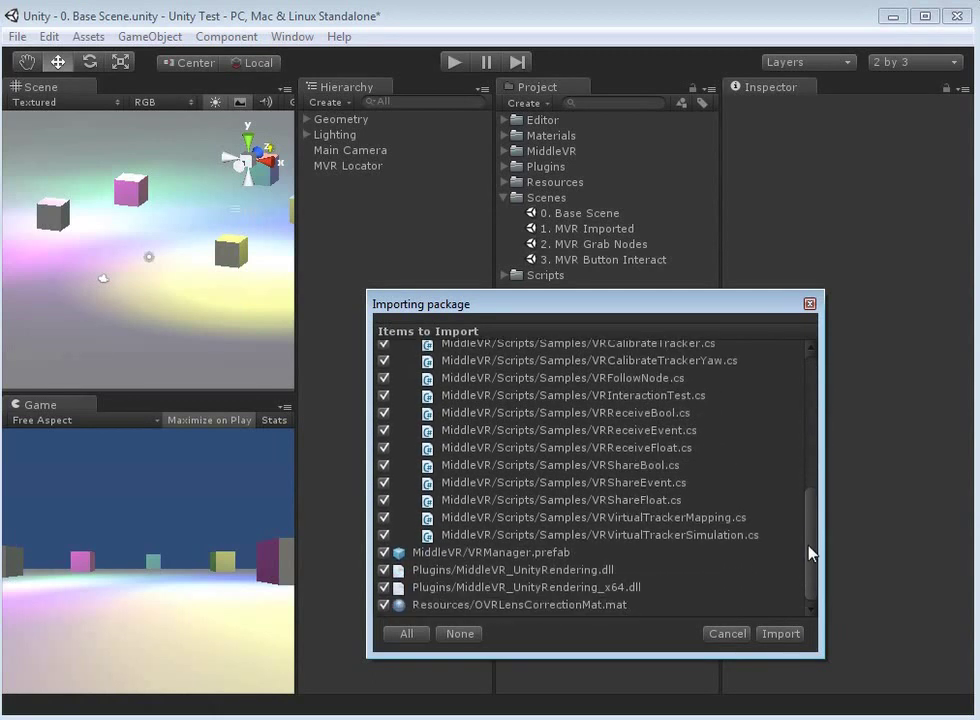
click(780, 634)
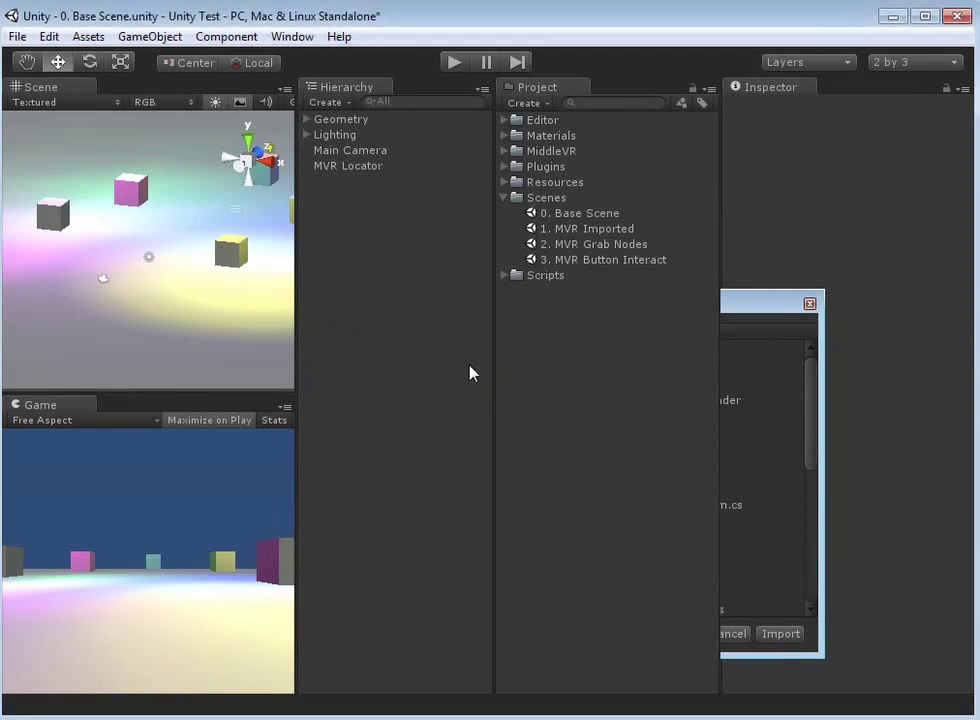
click(553, 154)
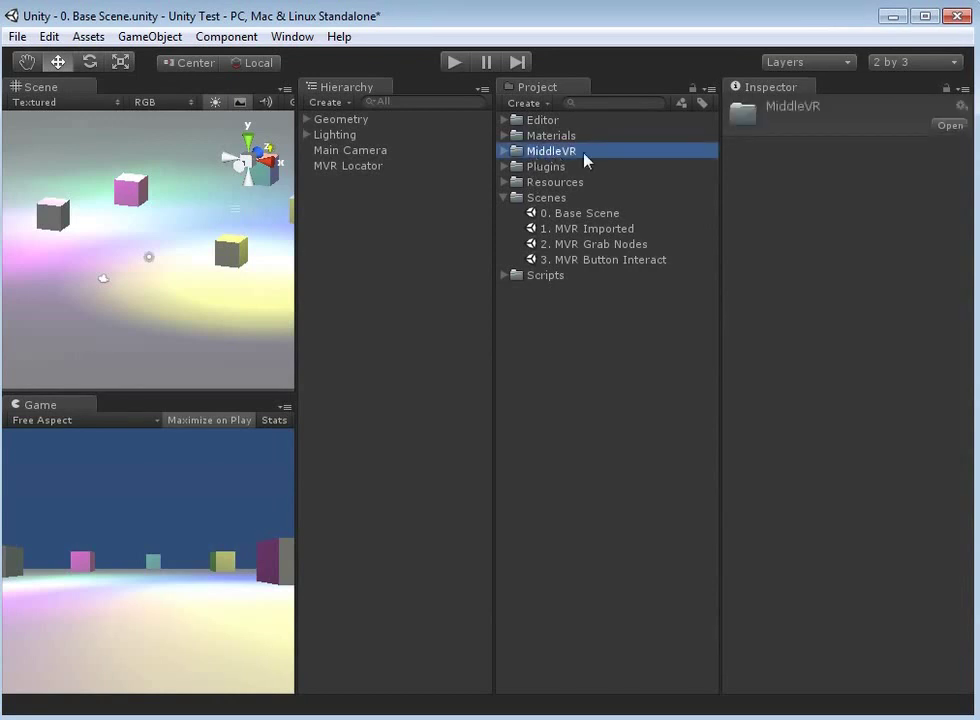
Step: Expand the MiddleVR folder and select the VRManager prefab
click(505, 152)
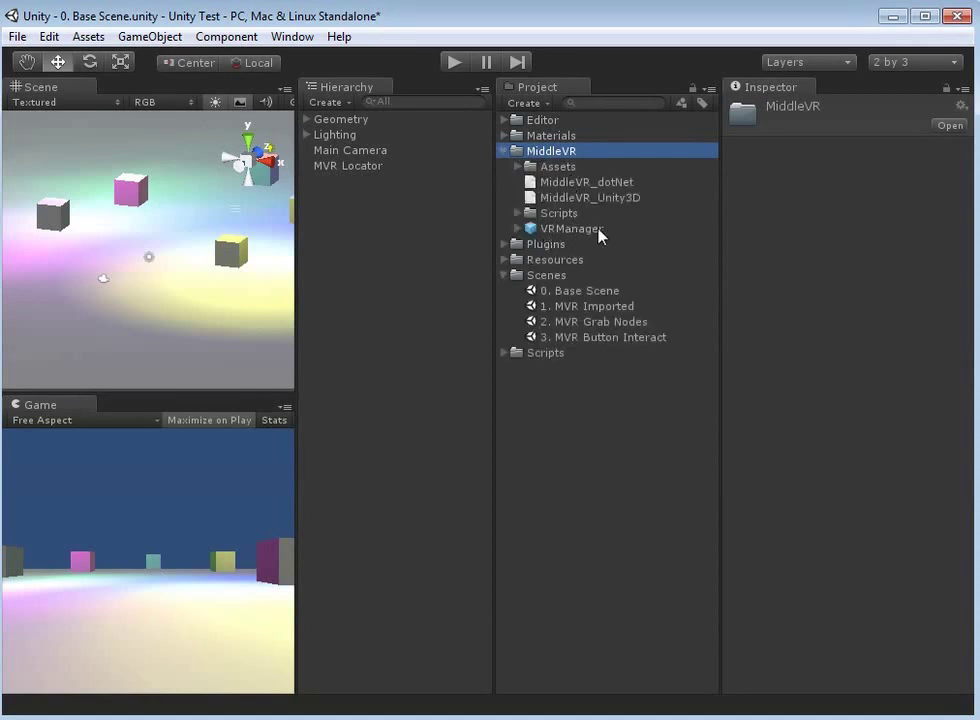
click(547, 232)
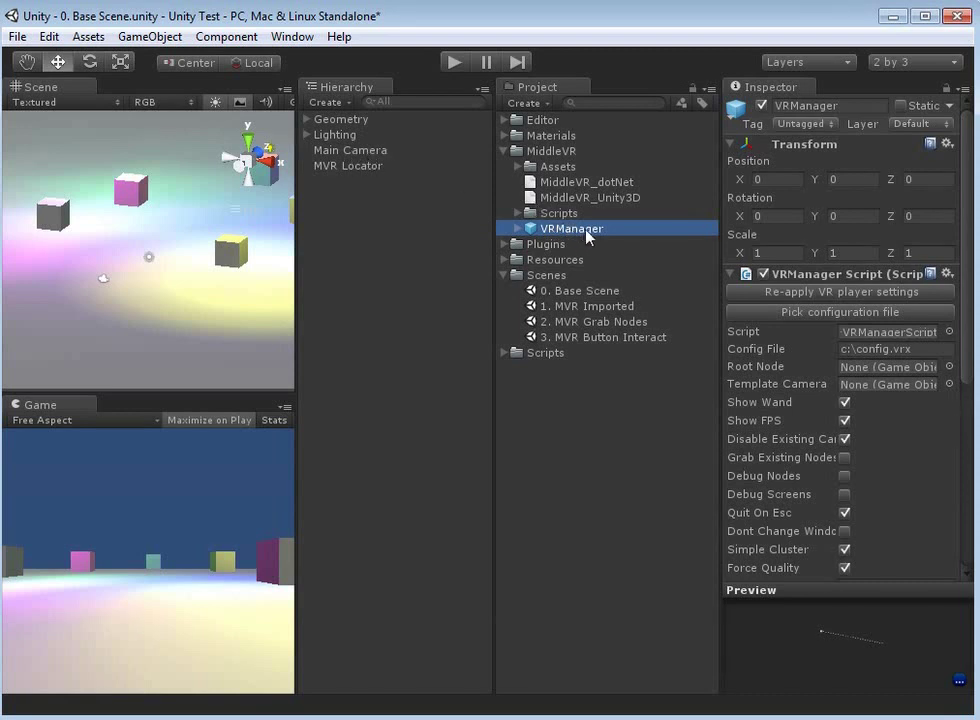
Step: Drop the VRManager prefab into the Hierarchy and set its Root Node to MVR Locator
drag(588, 236, 414, 230)
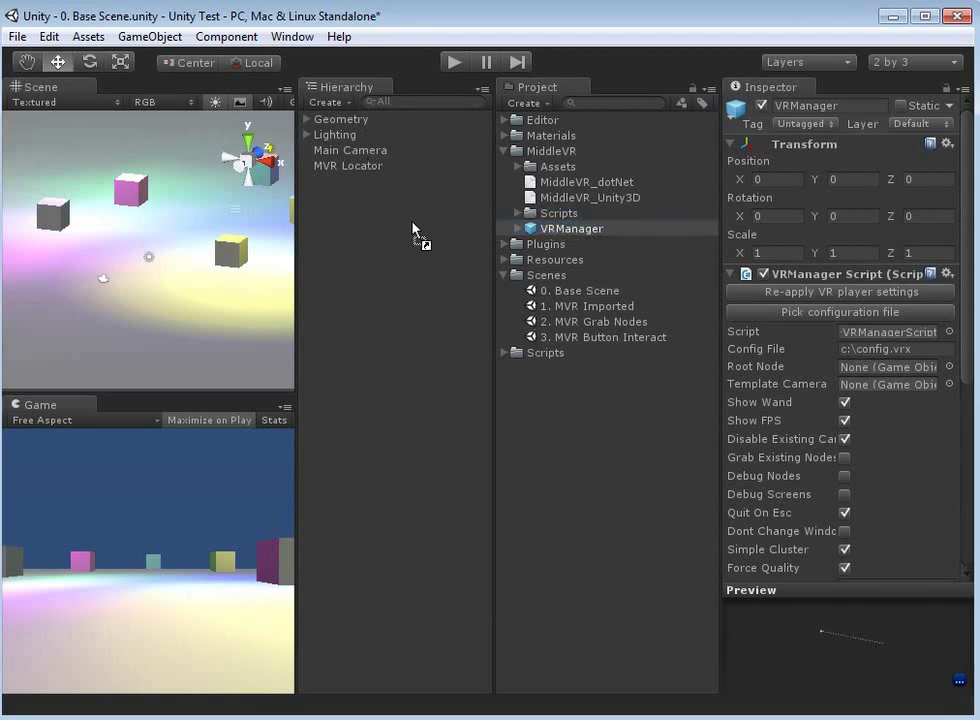
drag(322, 218, 322, 220)
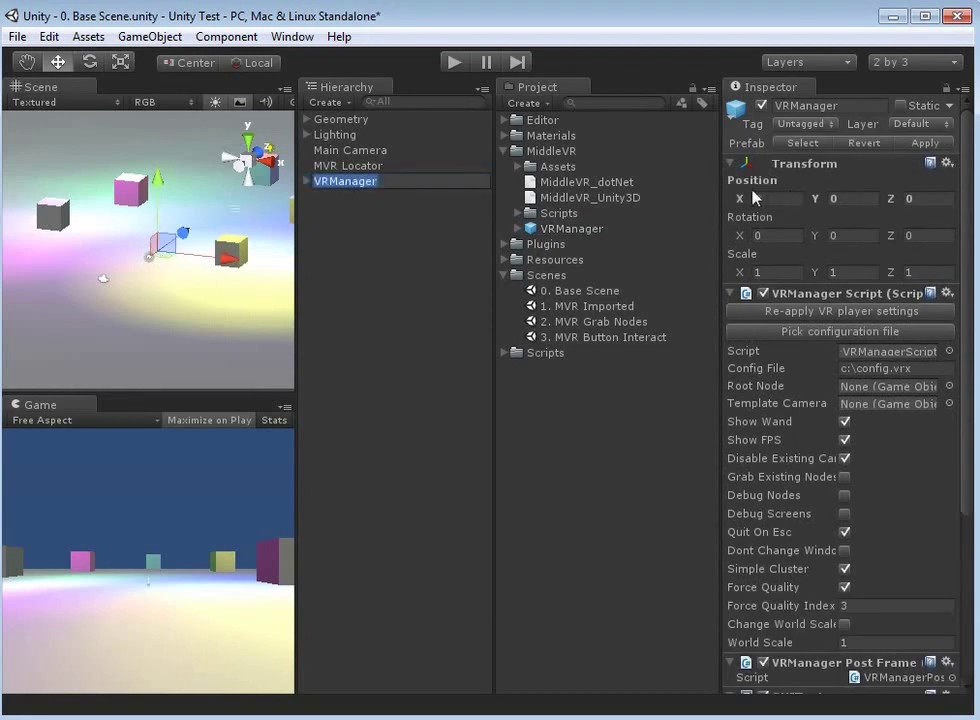
click(350, 167)
click(345, 182)
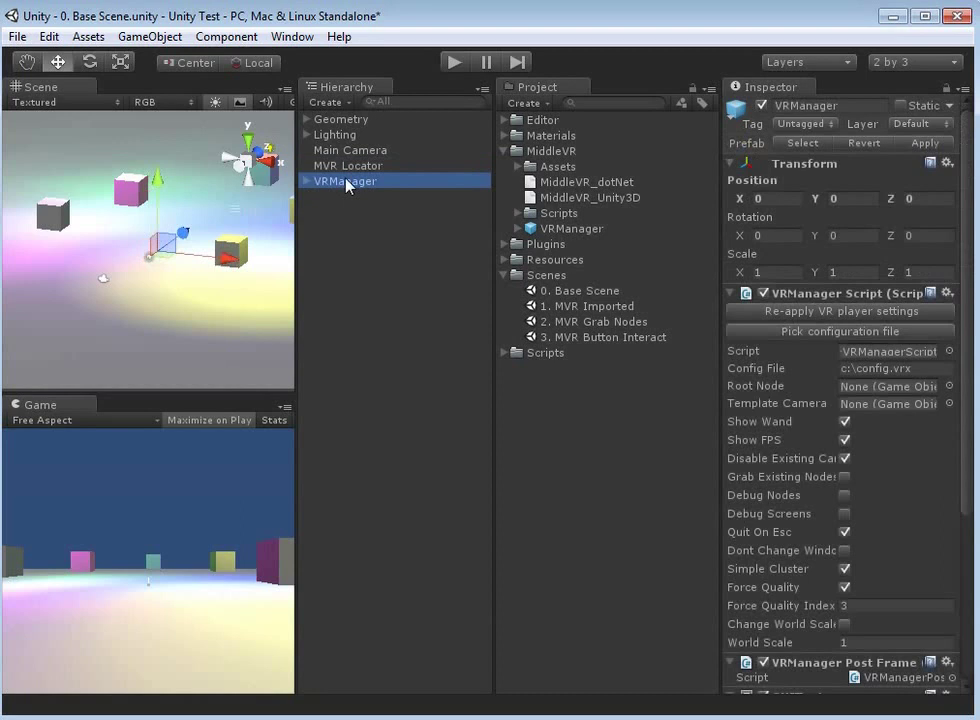
click(345, 167)
click(343, 184)
drag(324, 172, 940, 390)
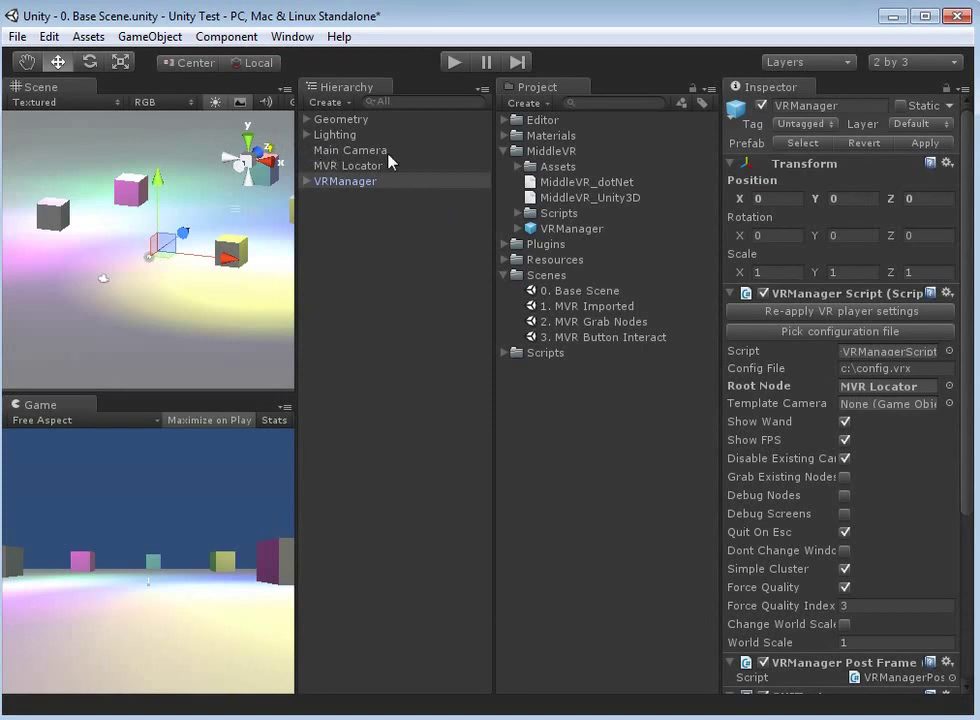
Step: Assign Main Camera as the VRManager's Template Camera
drag(350, 151, 877, 410)
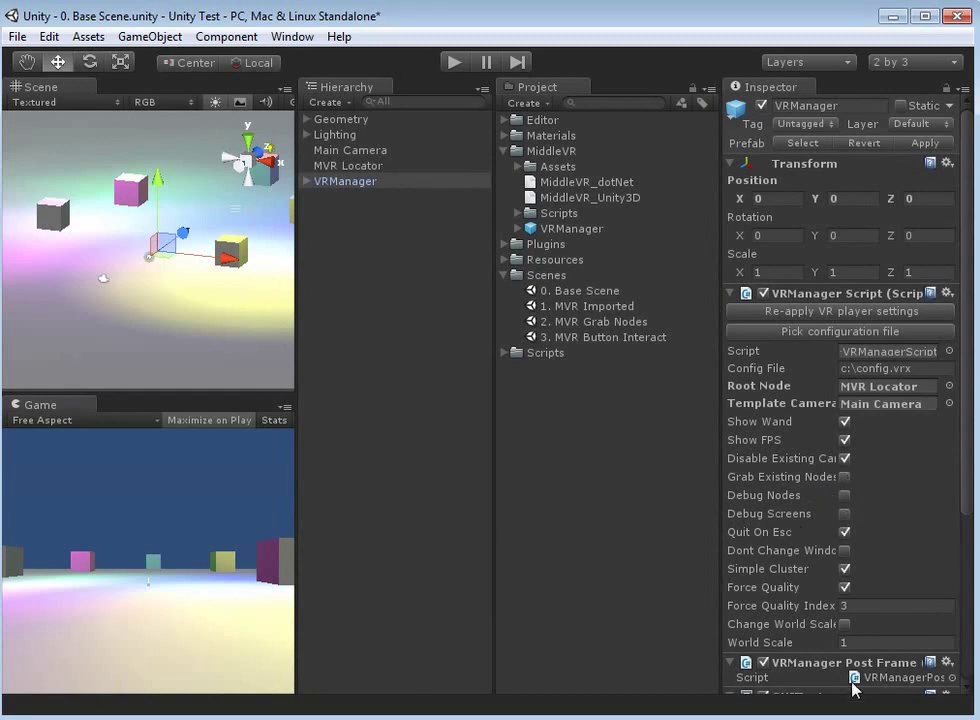
Step: Uncheck Simple Cluster, reapply the VR player settings, and edit the Config File path
click(845, 569)
click(851, 316)
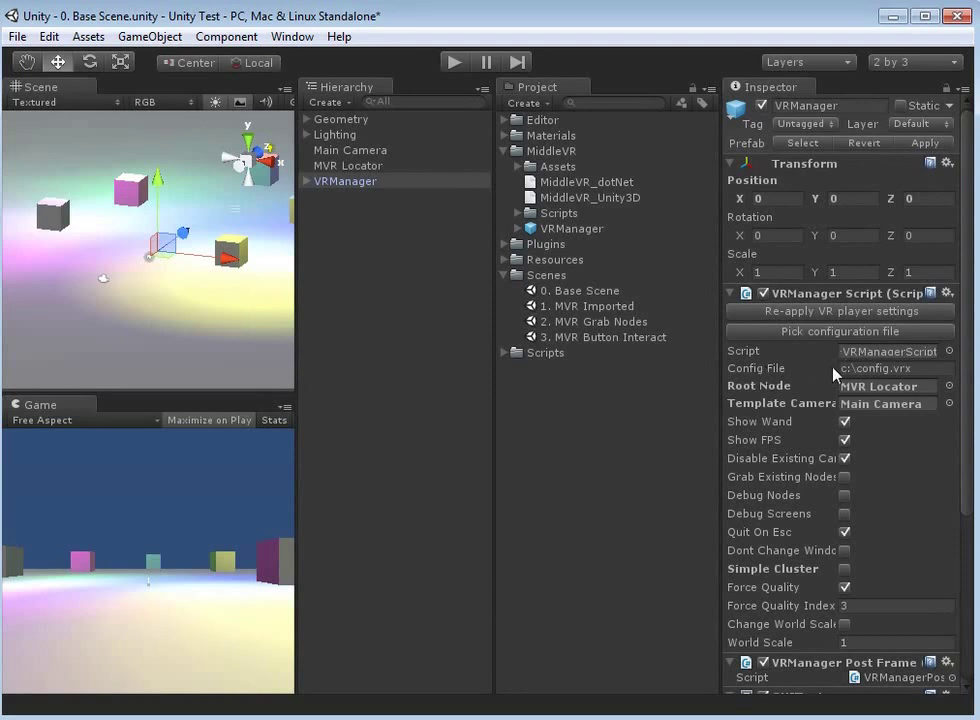
click(867, 366)
click(889, 368)
Step: Load CAVE_CONFIG_V5 from C:/CAVE MVR Files as the VRManager configuration file
click(822, 340)
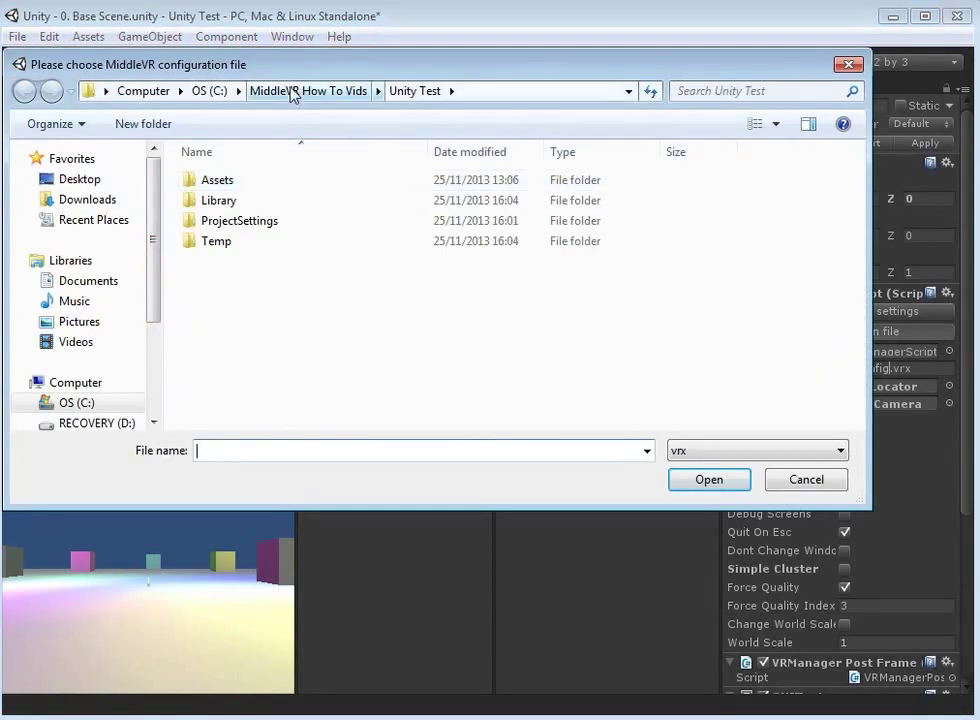
click(212, 91)
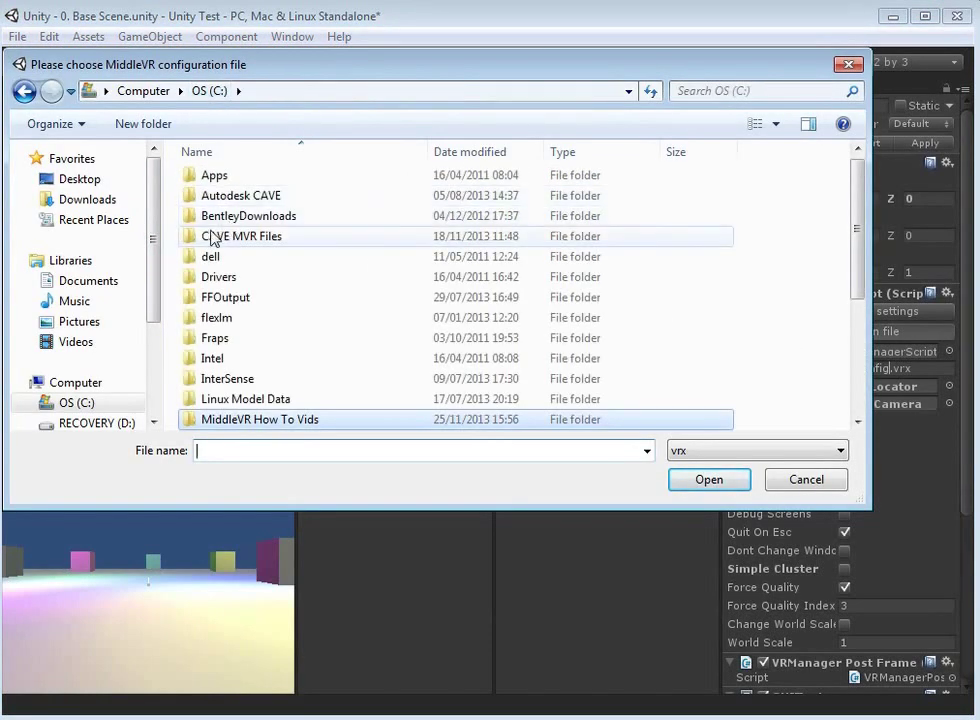
double_click(247, 240)
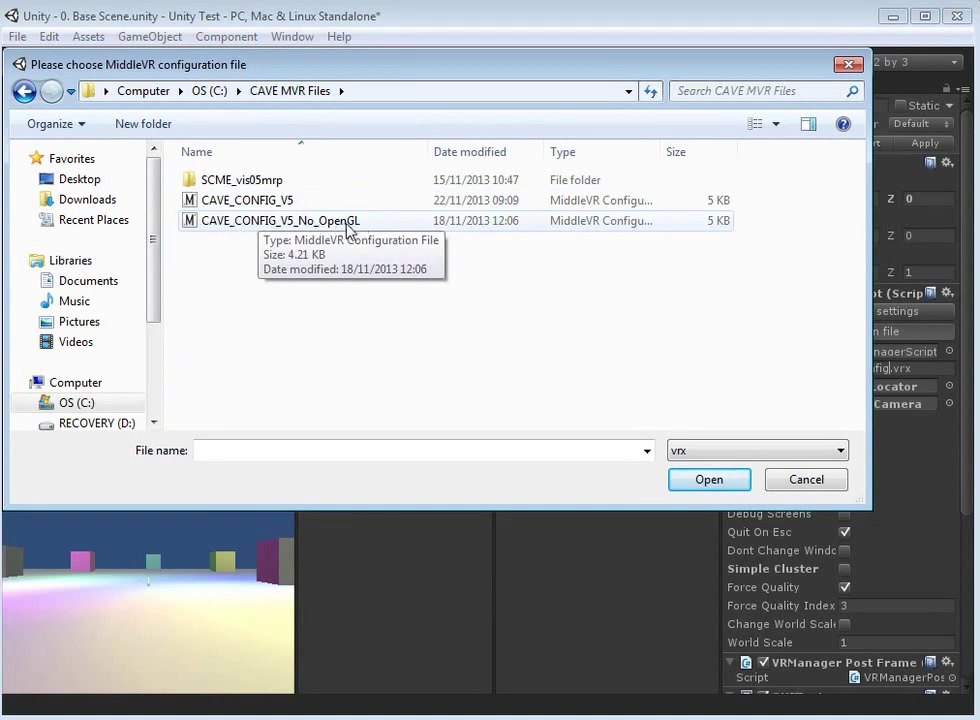
click(294, 202)
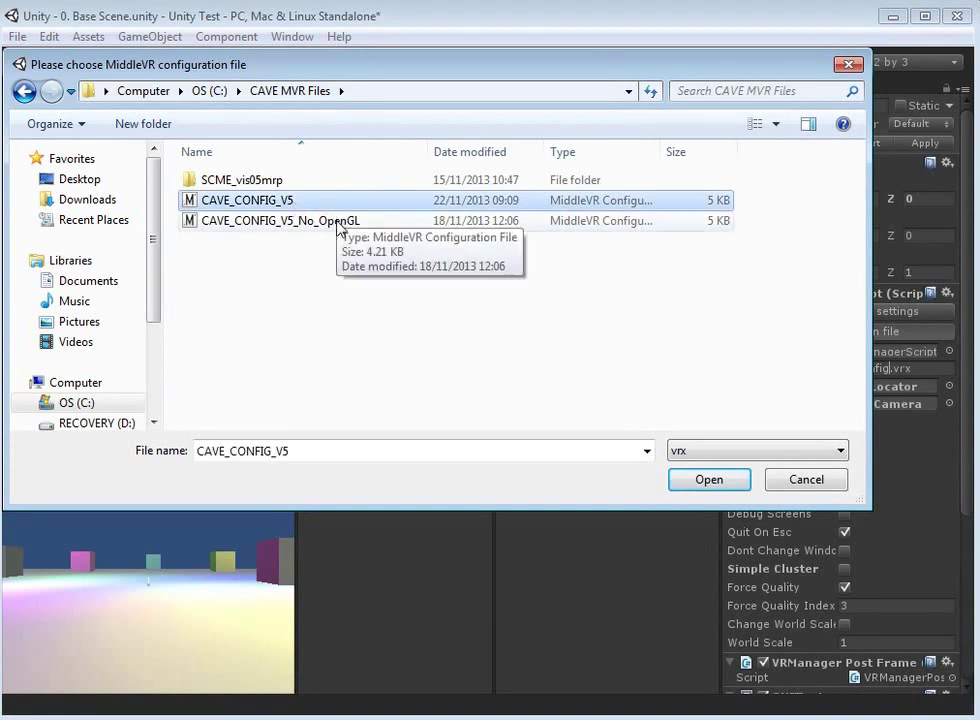
double_click(290, 203)
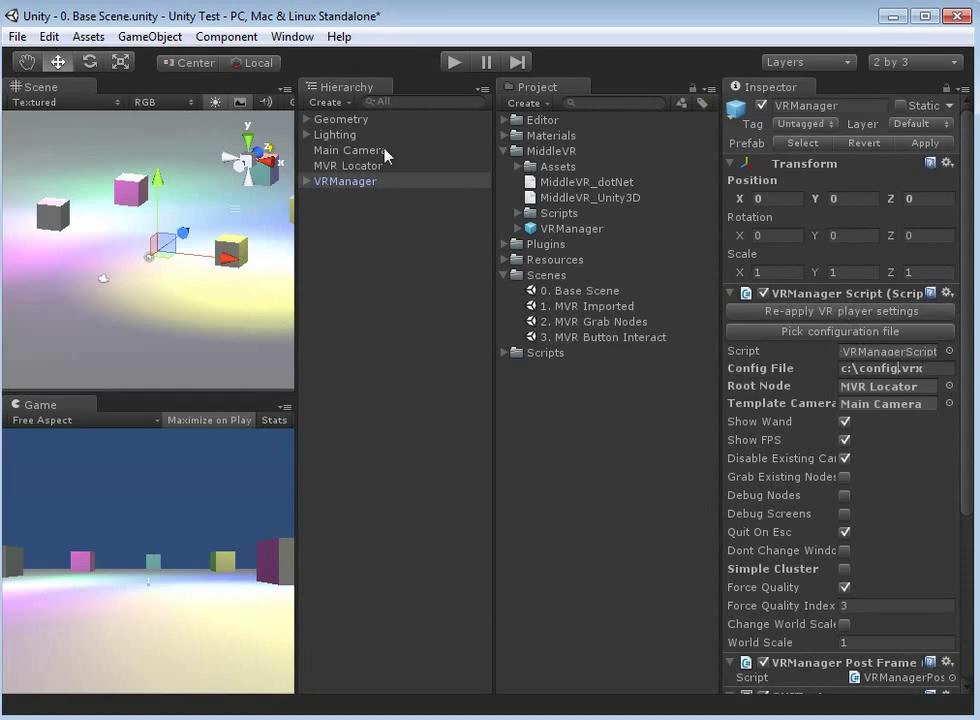
Step: Check VRManager's Config File, then play the scene and confirm the CAVE_CONFIG_V5 configuration
click(355, 165)
click(350, 181)
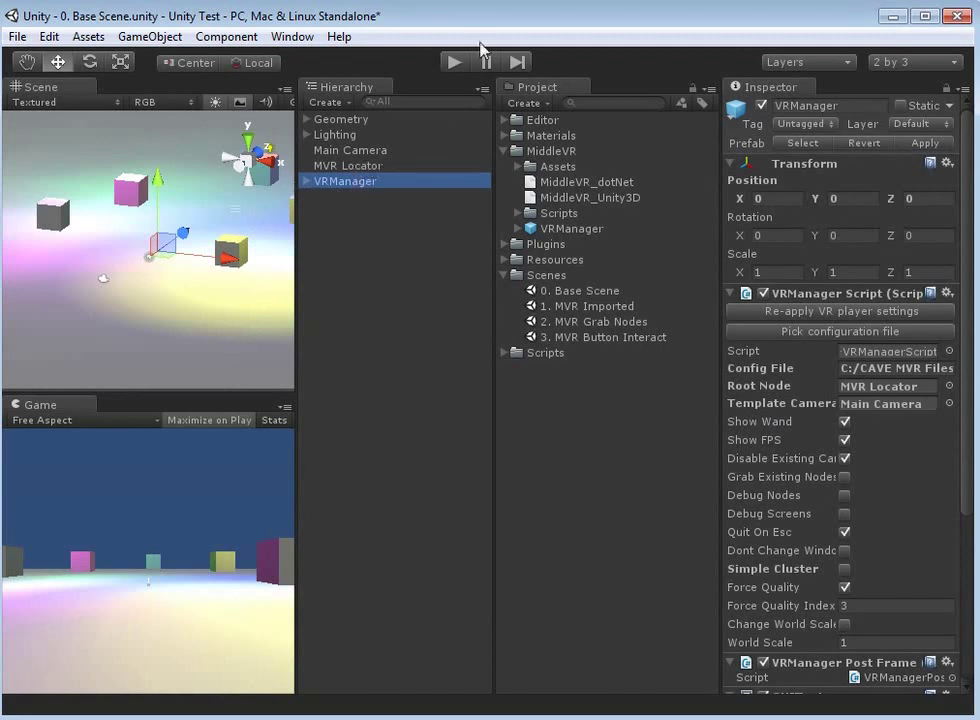
click(455, 63)
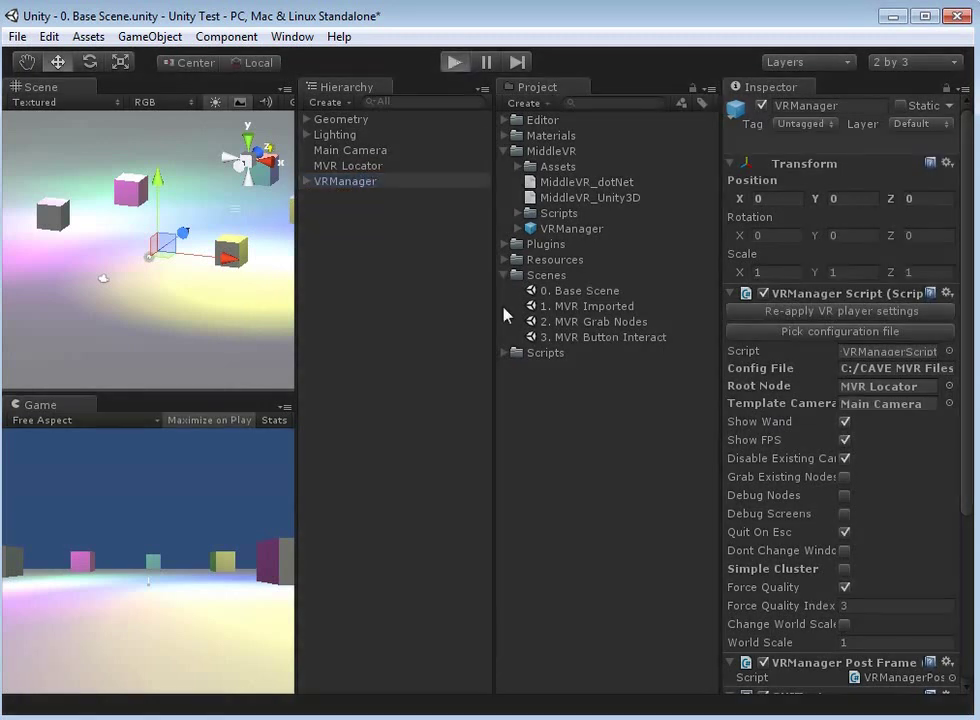
key(Return)
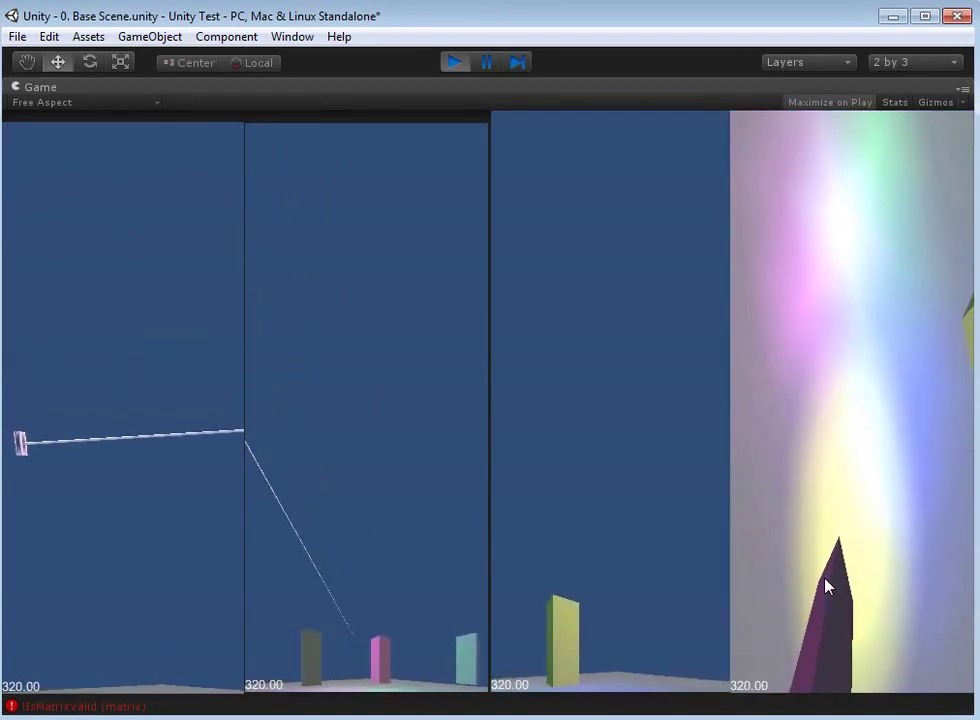
Step: Stop the test run and load 2. MVR Grab Nodes, bringing up the save prompt for 0. Base Scene
click(452, 62)
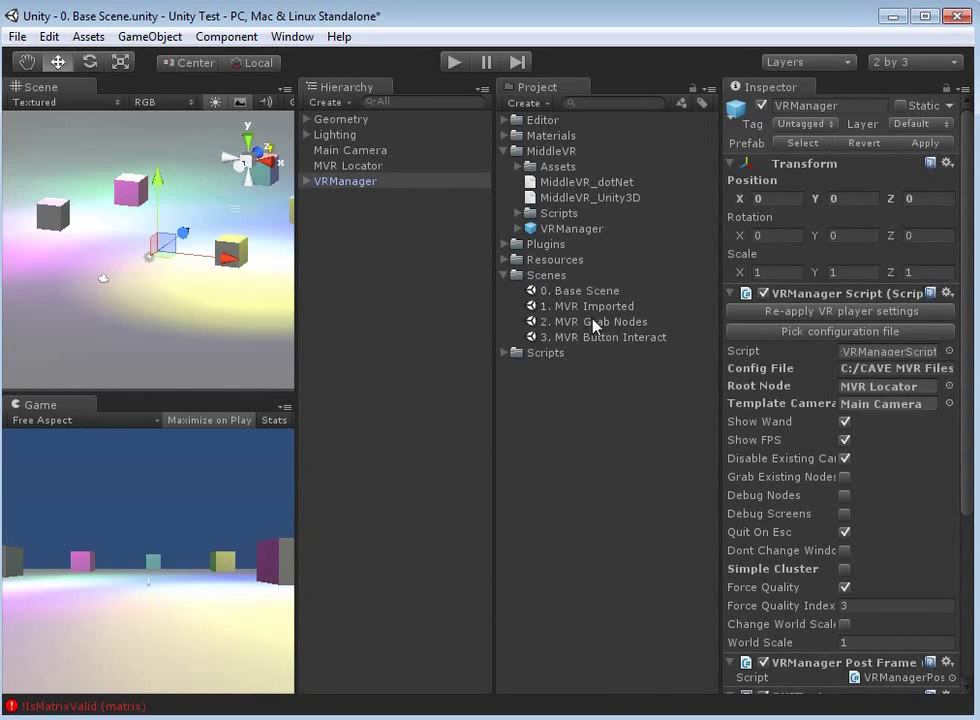
double_click(566, 320)
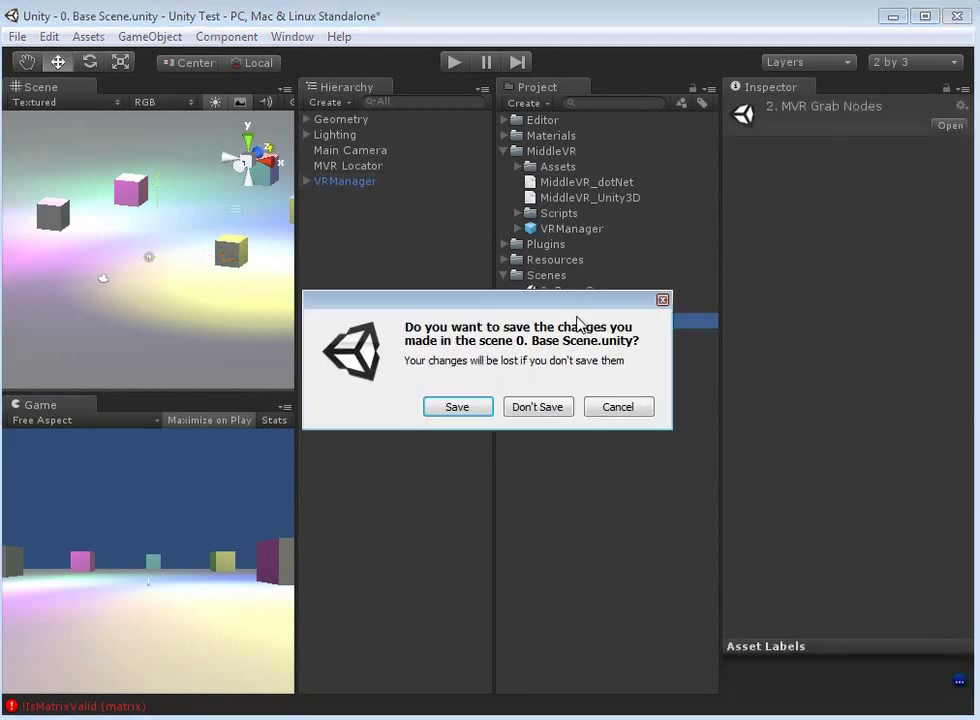
Step: Discard Base Scene changes to load 2. MVR Grab Nodes, then review MVR_Locator and VRManager settings
click(553, 410)
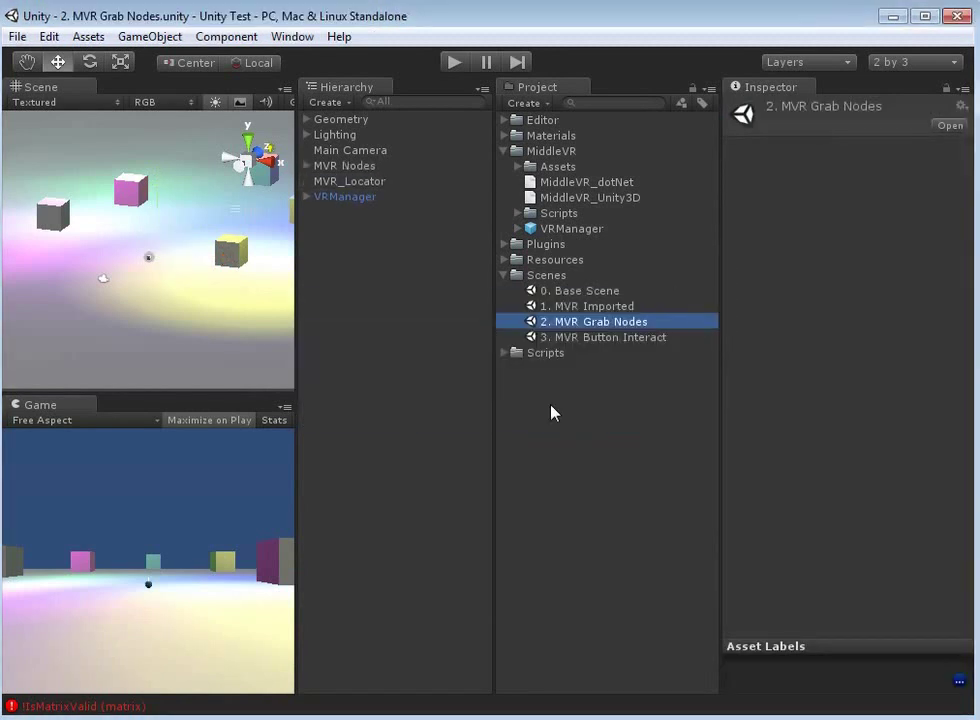
click(385, 262)
click(332, 182)
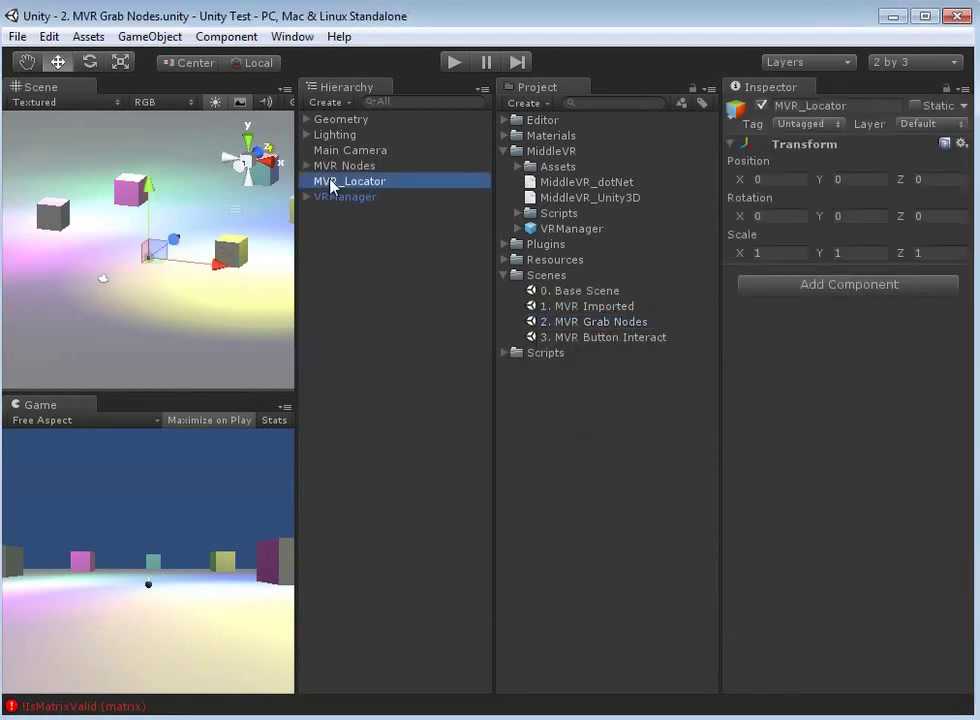
click(333, 198)
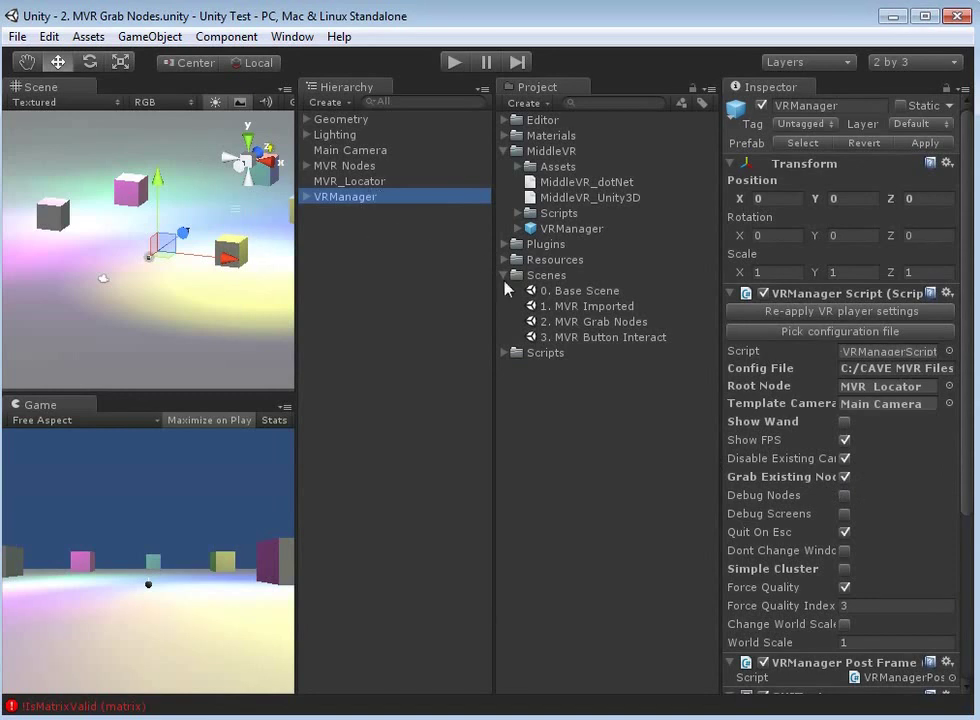
click(587, 310)
Step: Open the 1. MVR Imported scene and start Play mode
double_click(587, 308)
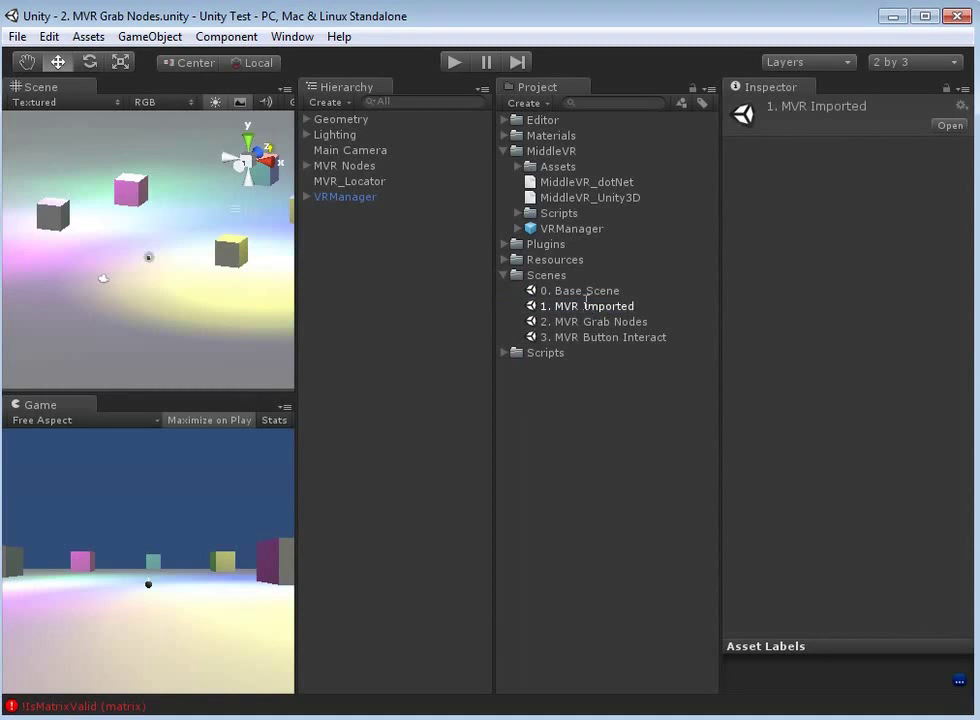
click(400, 234)
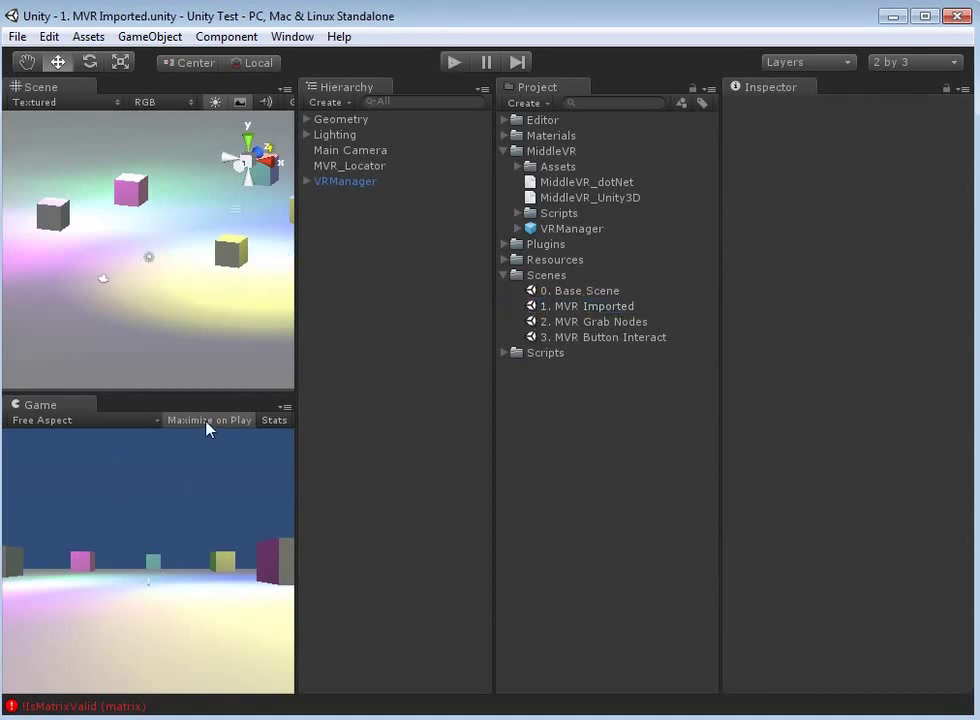
click(454, 63)
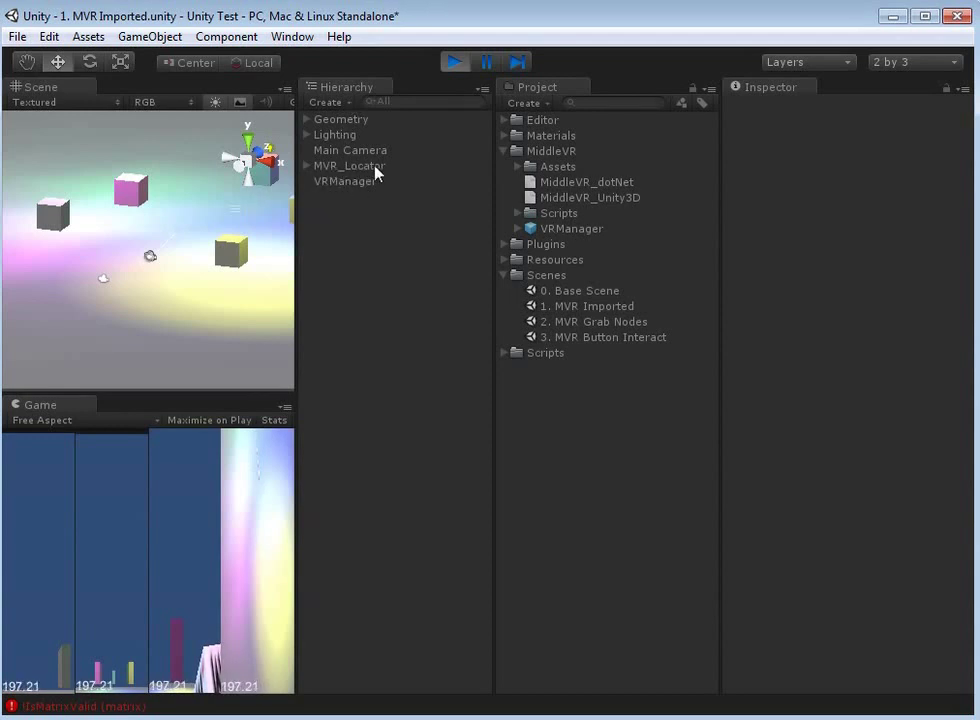
Step: Expand MVR_Locator > VRRootNode > CenterNode in the Hierarchy to reveal the tracked nodes
click(347, 167)
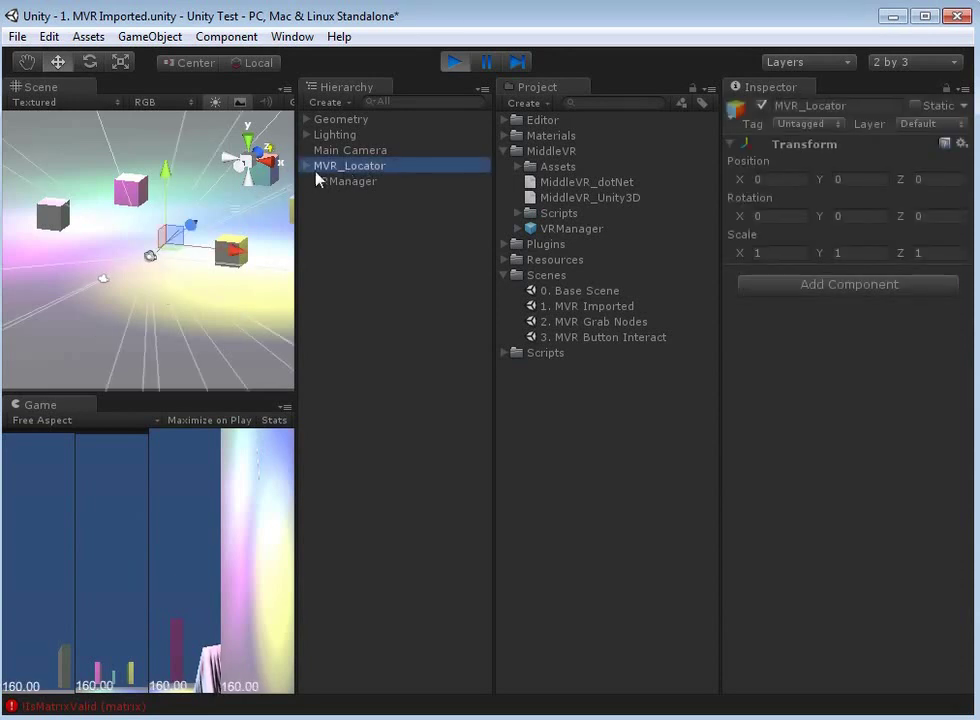
click(307, 167)
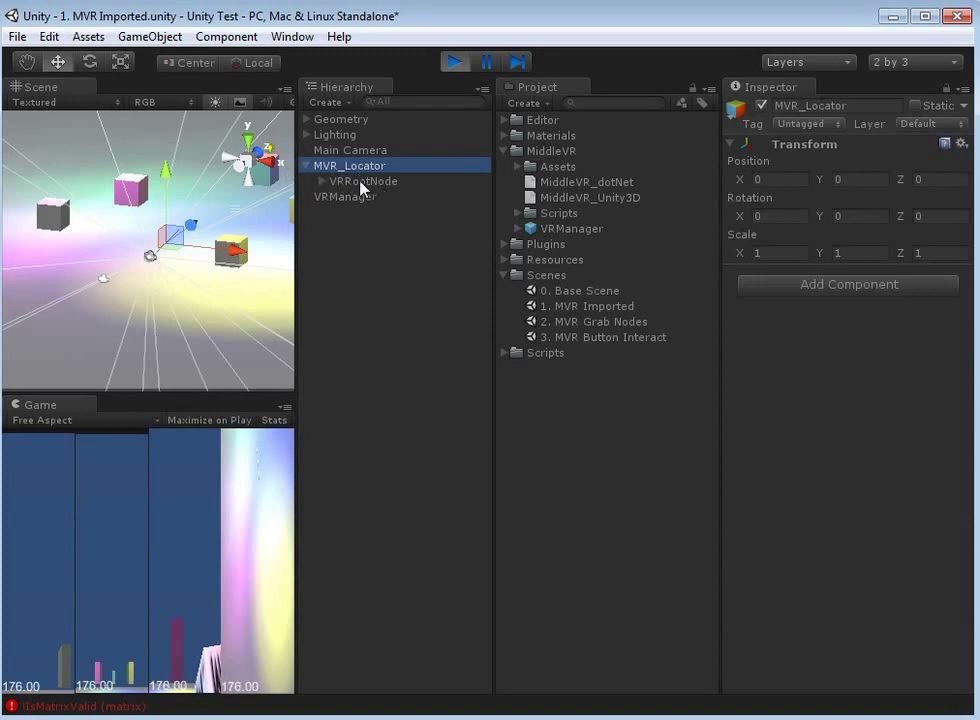
click(322, 182)
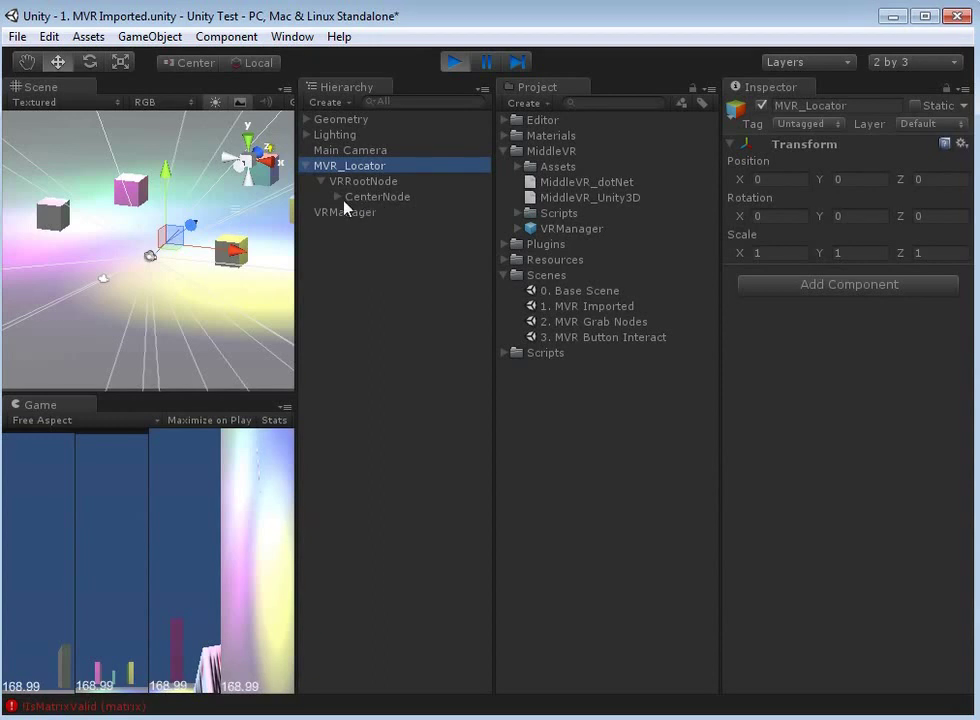
click(364, 198)
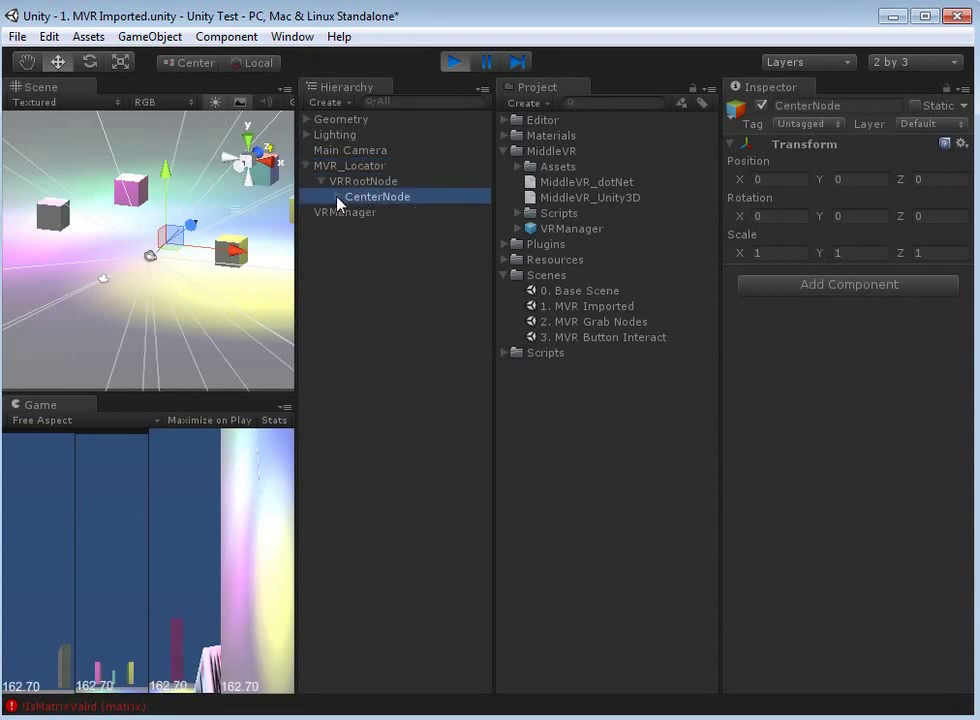
click(338, 197)
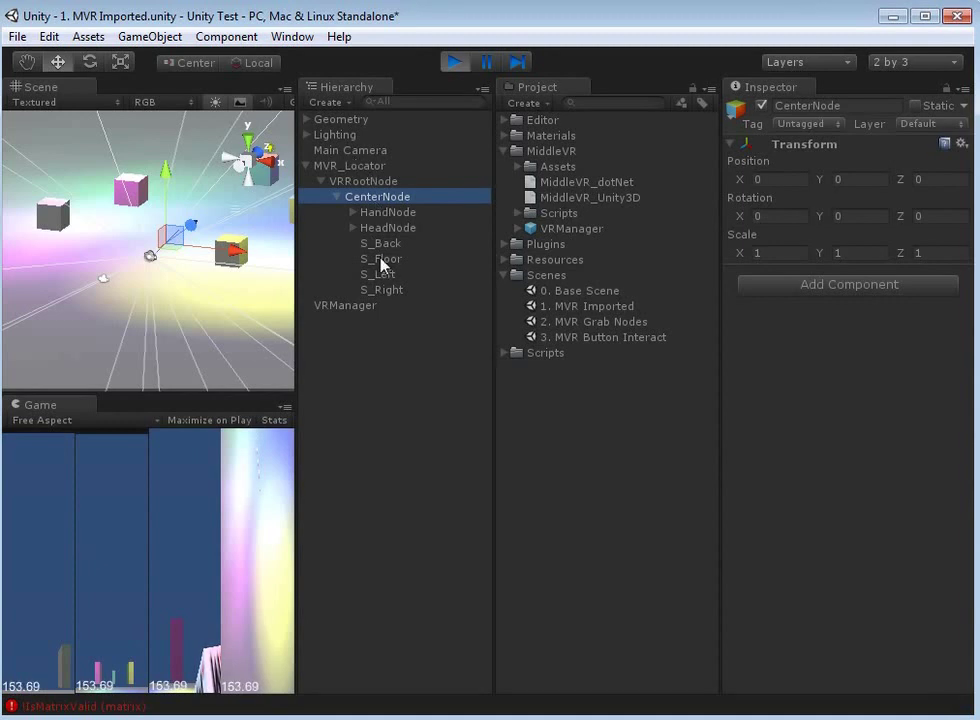
Step: Read the live HandNode and HeadNode transforms, then zoom the Scene view out to the camera frustums
click(387, 212)
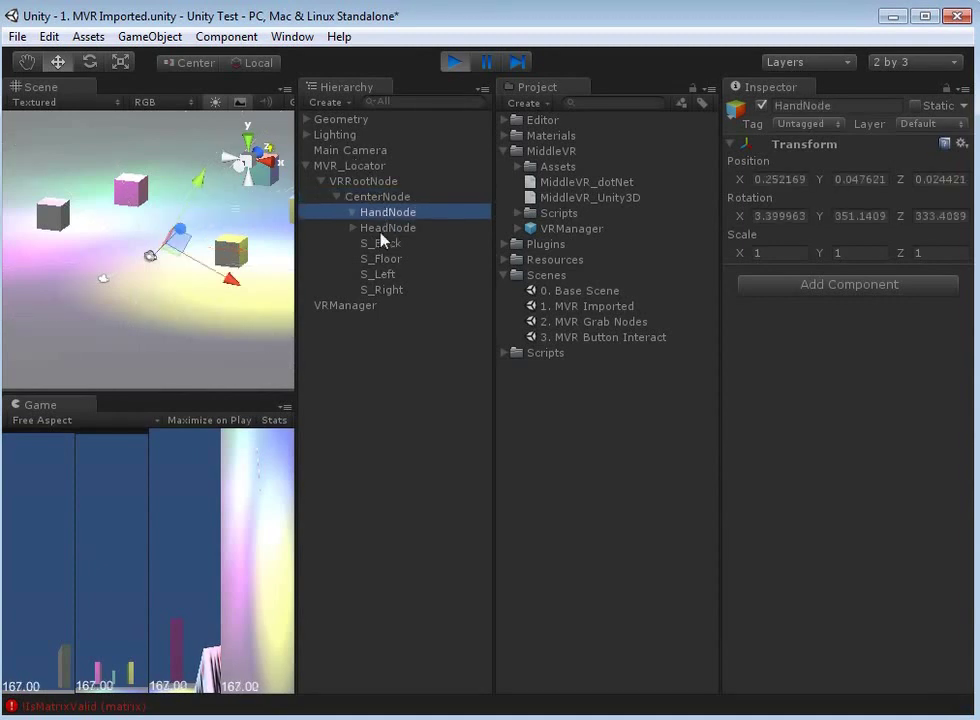
click(382, 229)
click(380, 215)
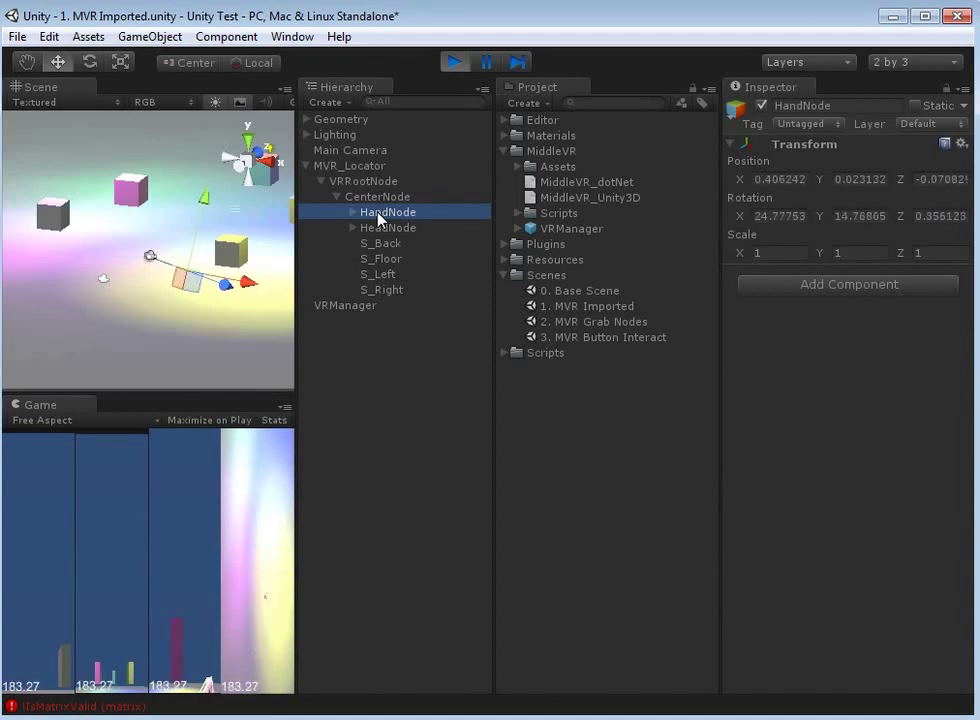
click(380, 230)
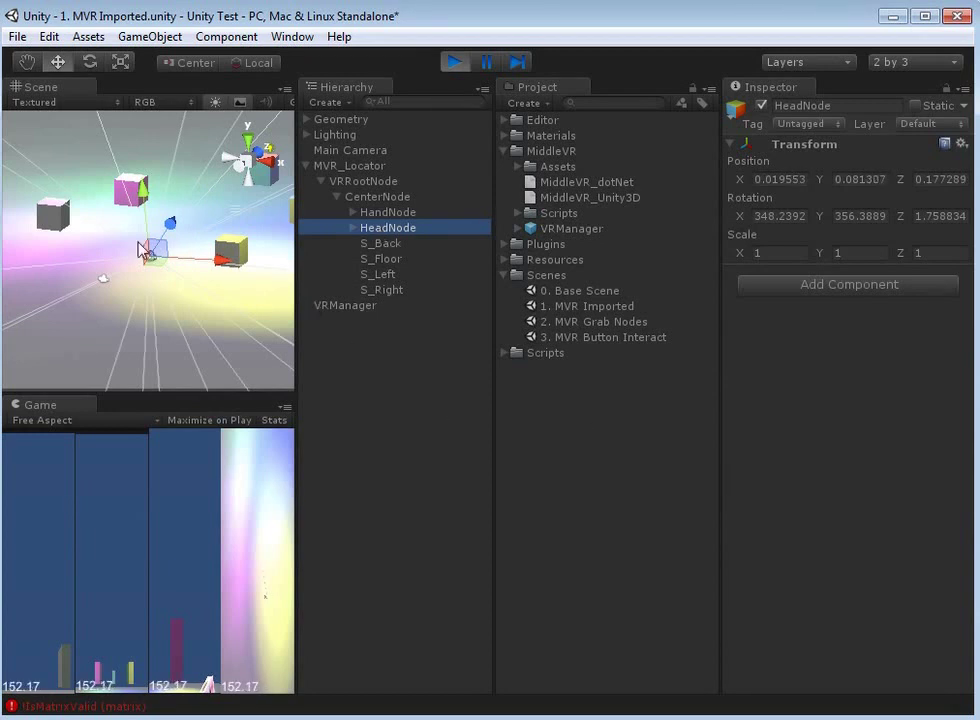
alt+drag(142, 247, 287, 273)
scroll(88, 244, down, 5)
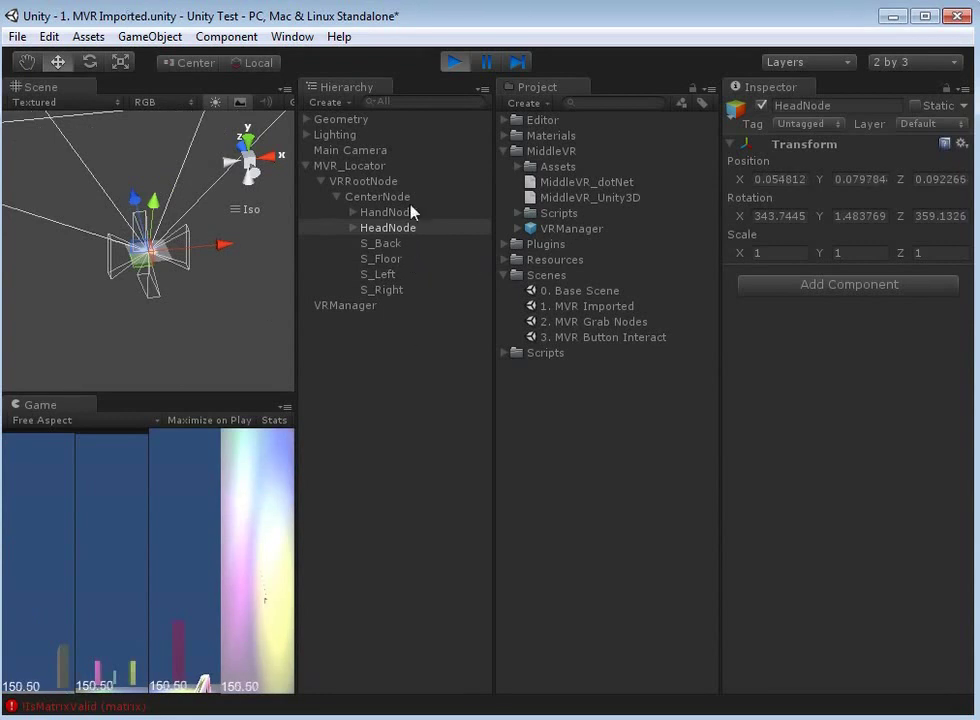
Step: Stop Play mode and open the 2. MVR Grab Nodes scene
click(453, 63)
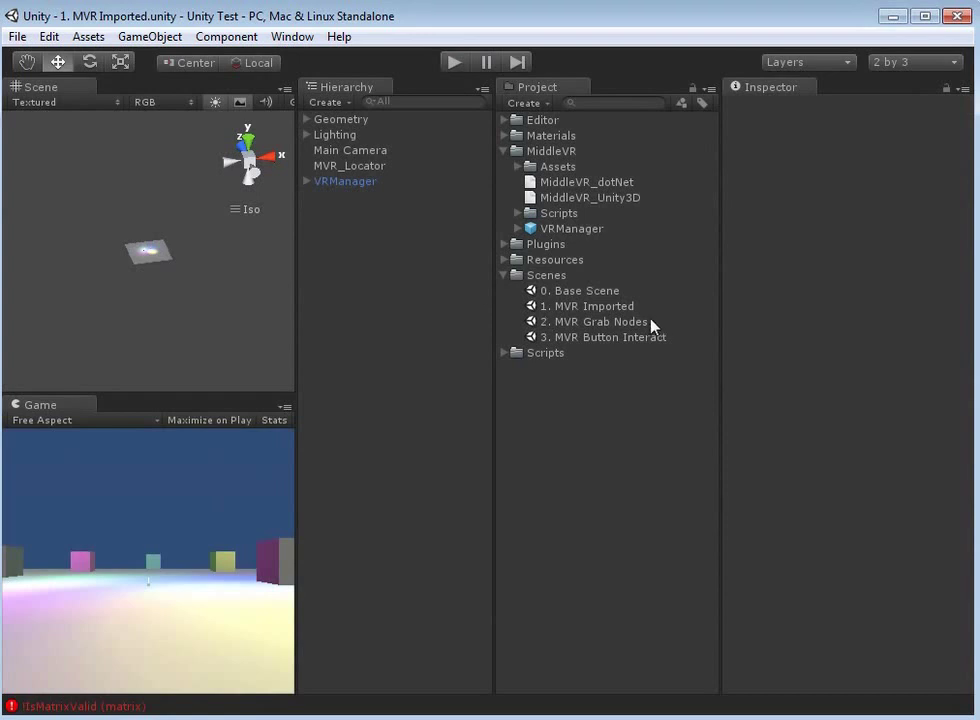
double_click(560, 322)
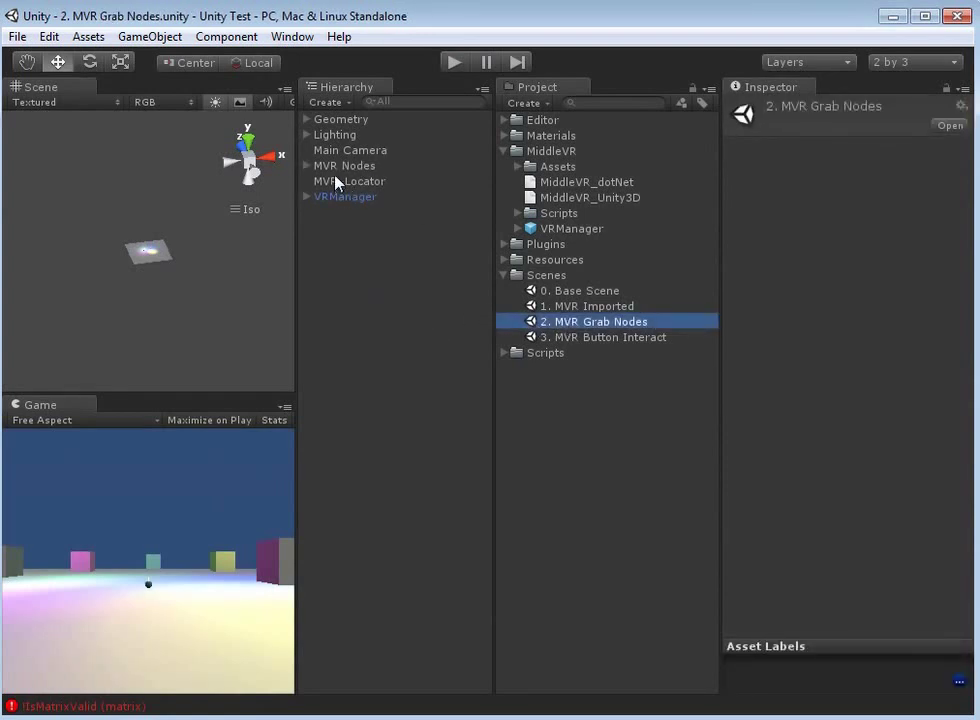
click(338, 278)
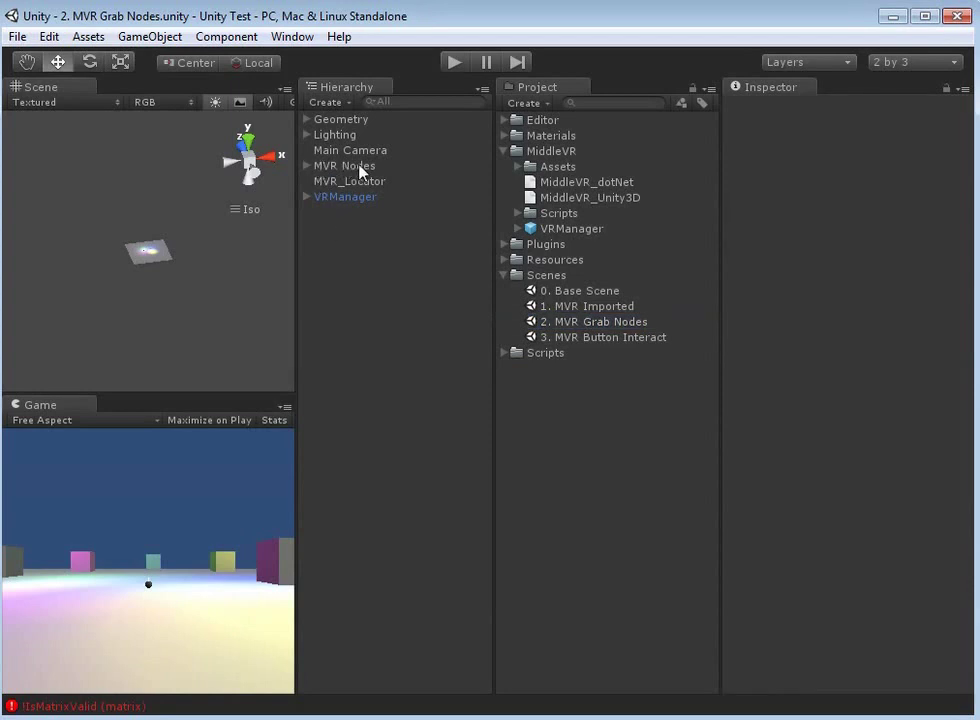
Step: Expand MVR Nodes and frame the CenterNode sphere in the Scene view
click(307, 166)
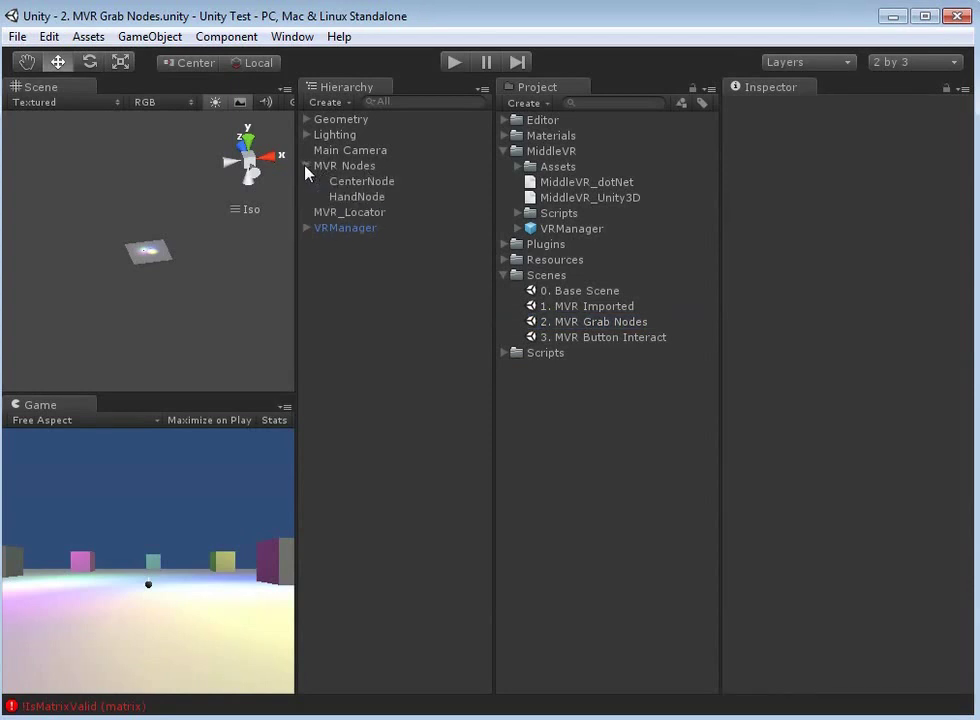
double_click(359, 184)
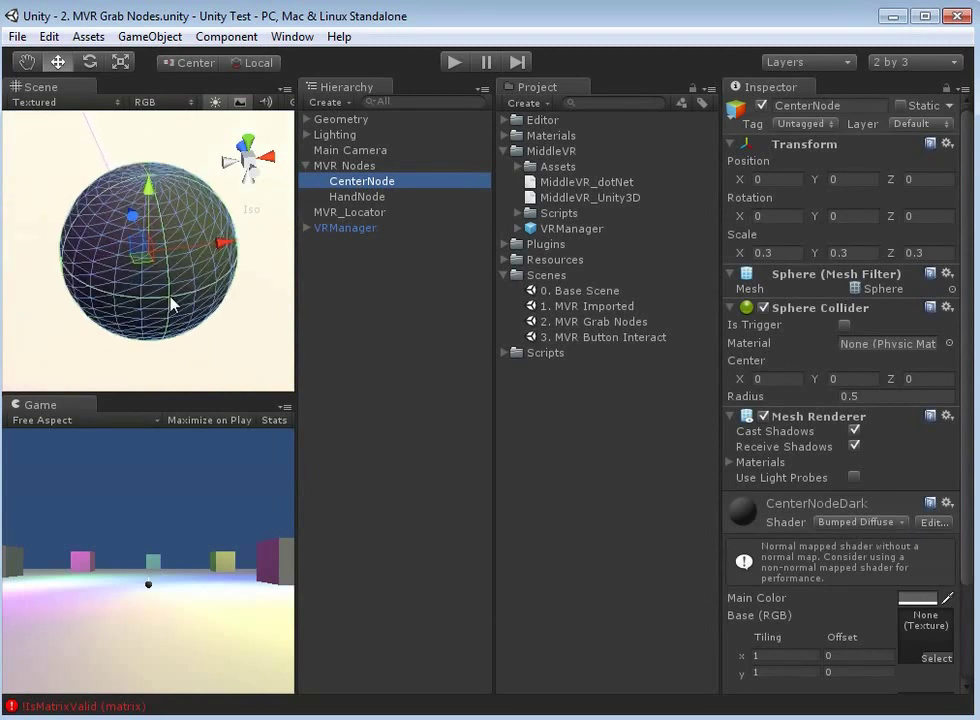
alt+drag(171, 302, 313, 276)
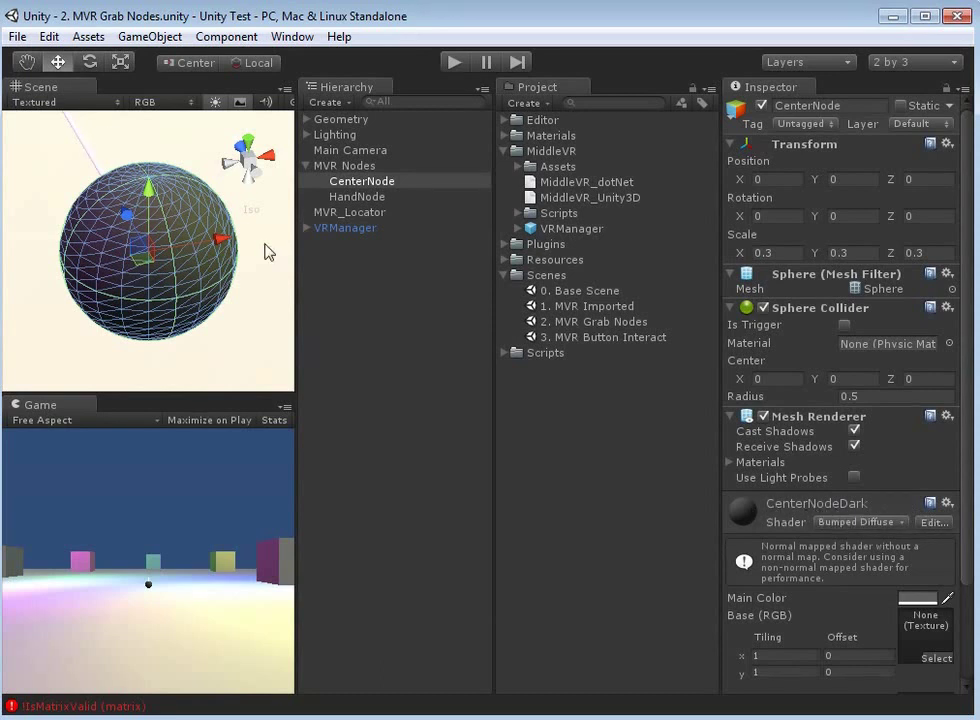
click(762, 105)
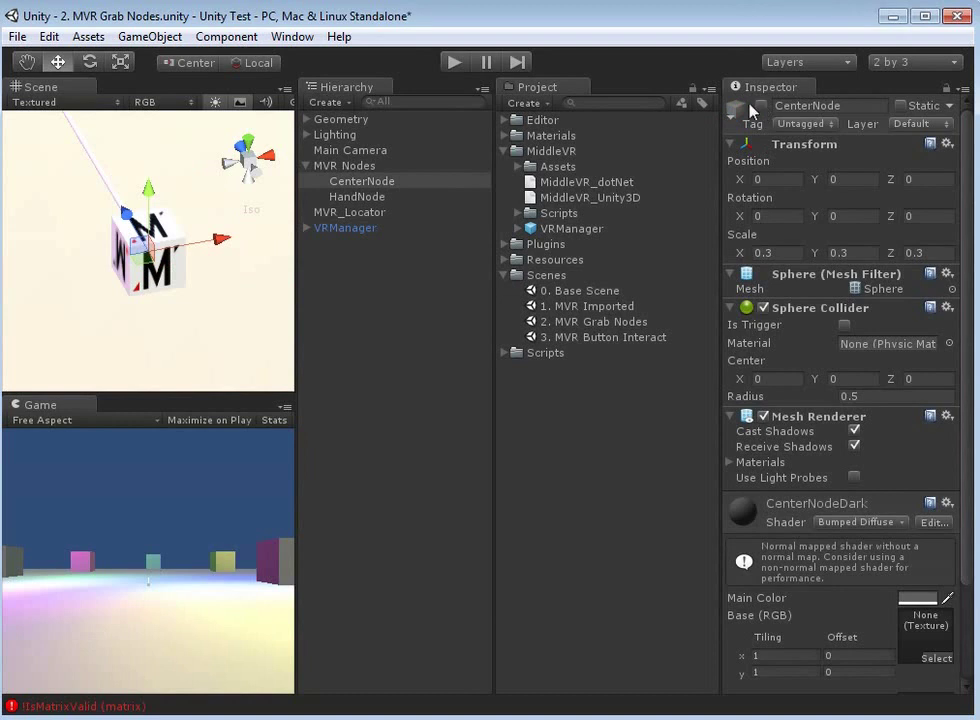
click(350, 198)
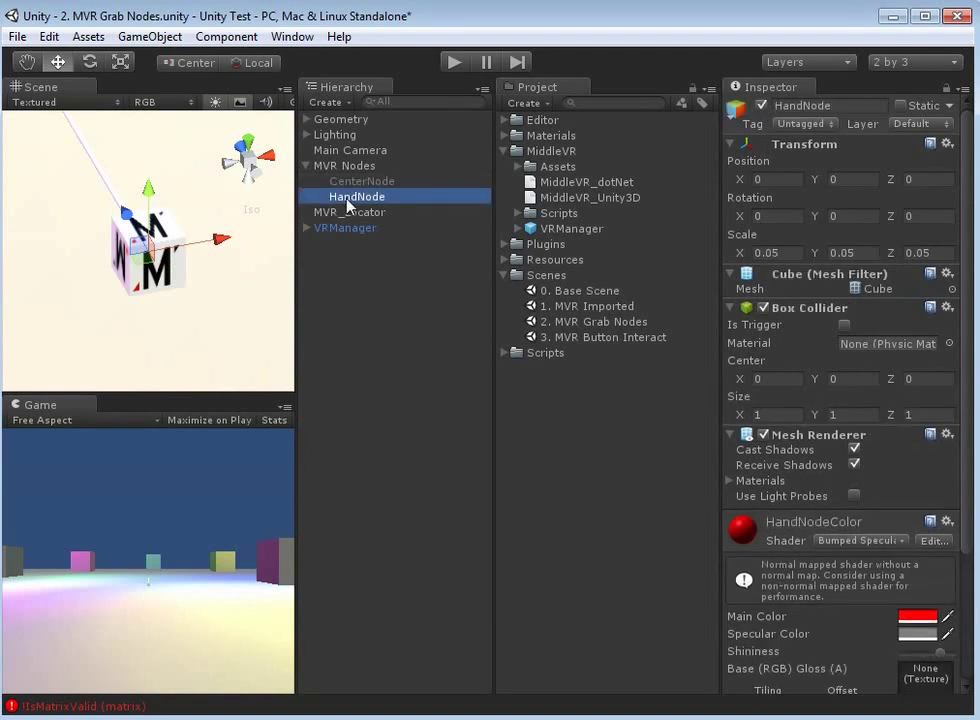
scroll(188, 258, up, 8)
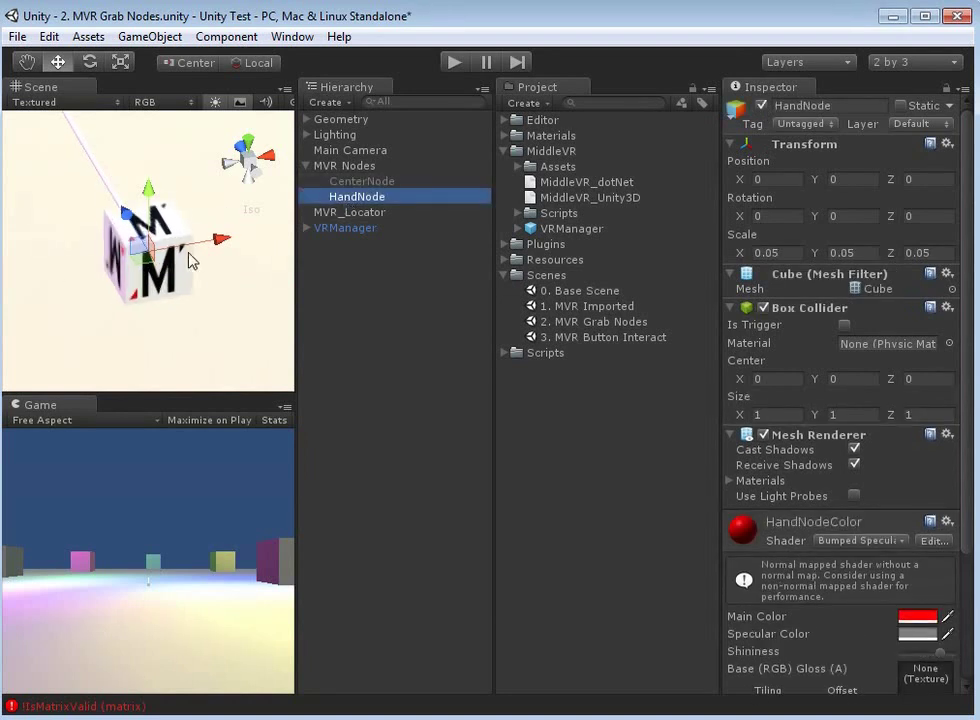
scroll(148, 260, up, 3)
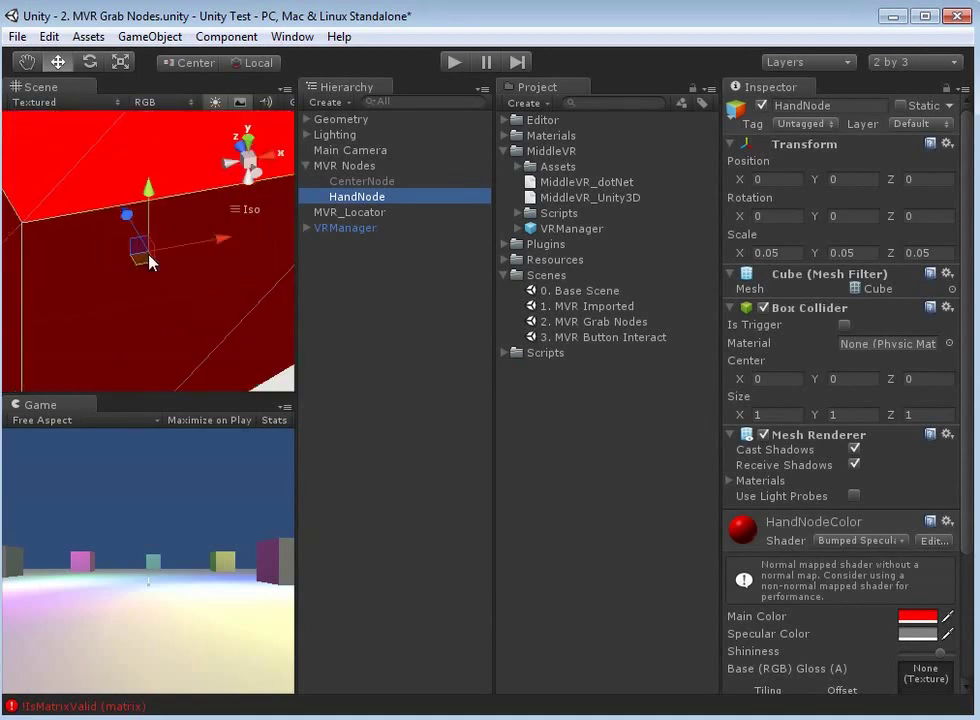
key(f)
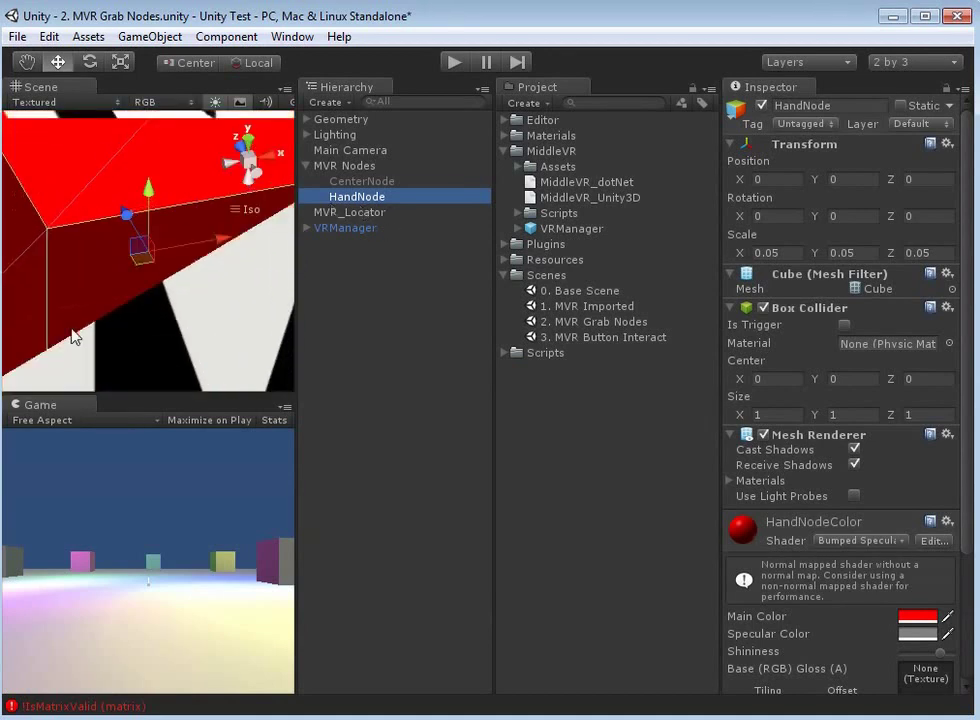
scroll(115, 300, down, 3)
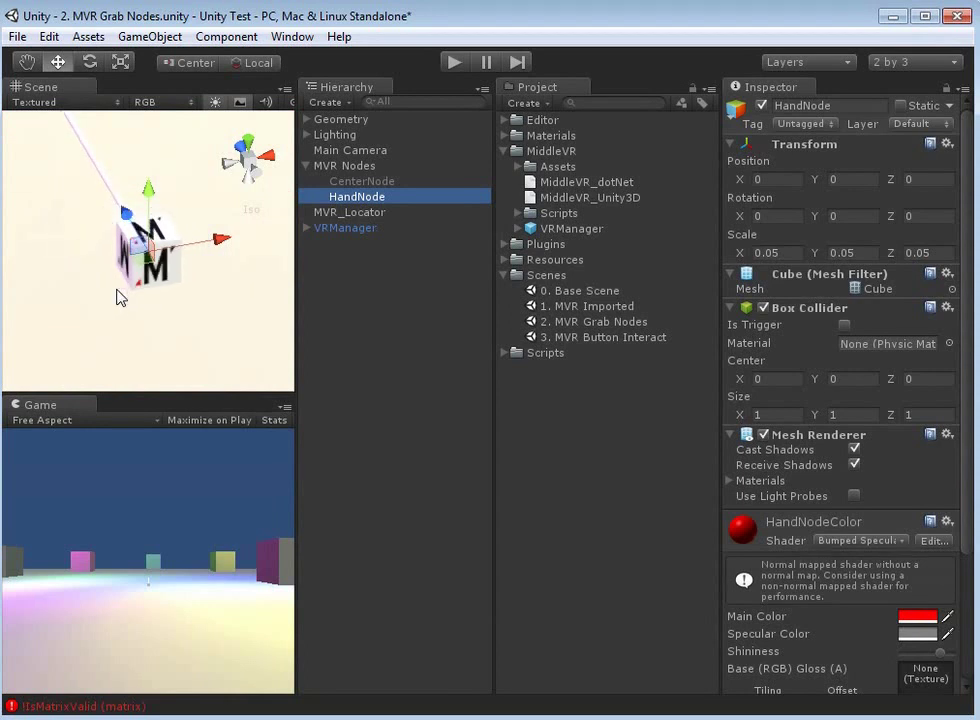
scroll(150, 248, down, 3)
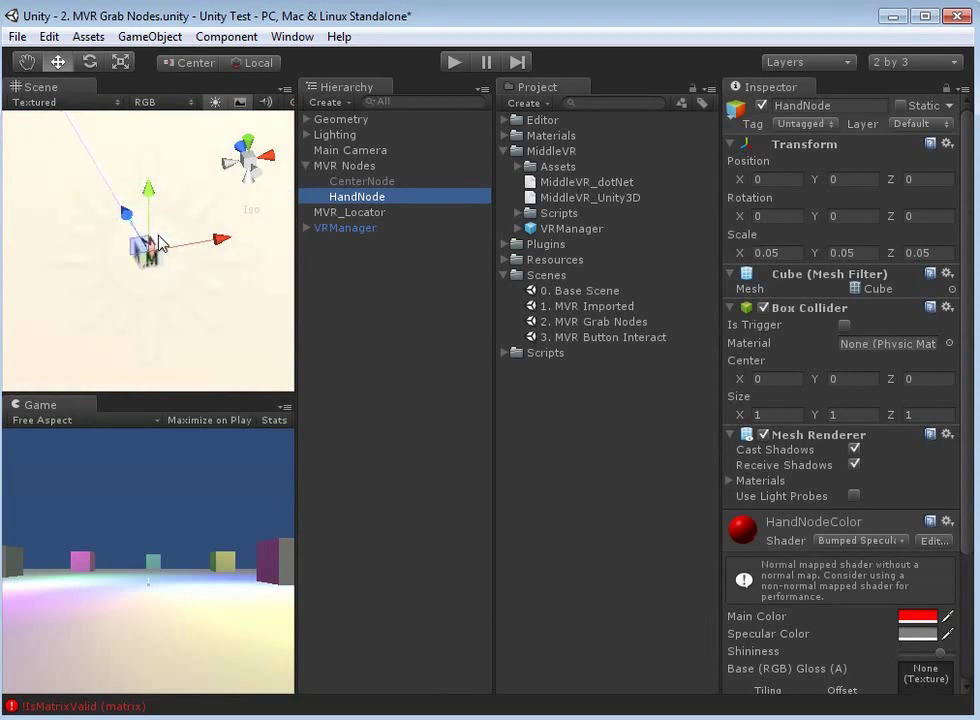
click(337, 231)
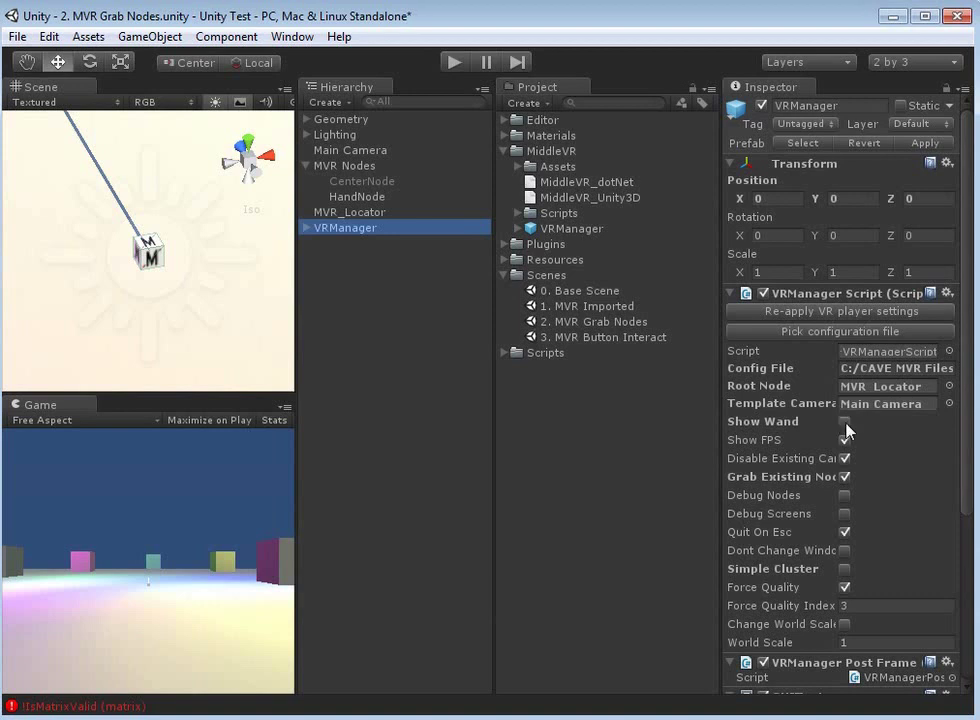
click(345, 197)
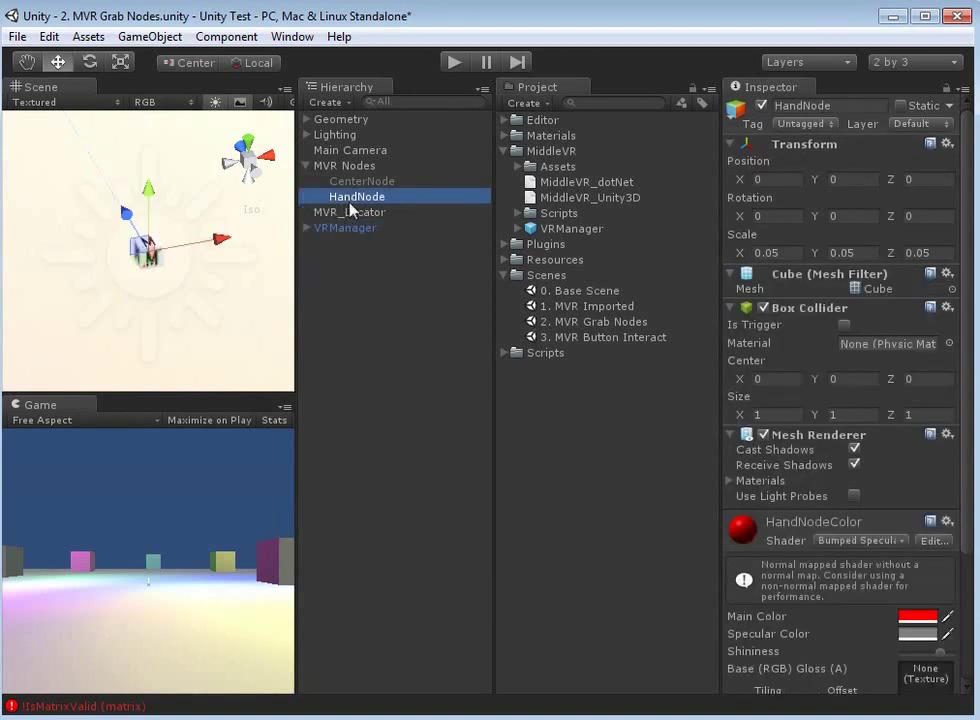
click(357, 183)
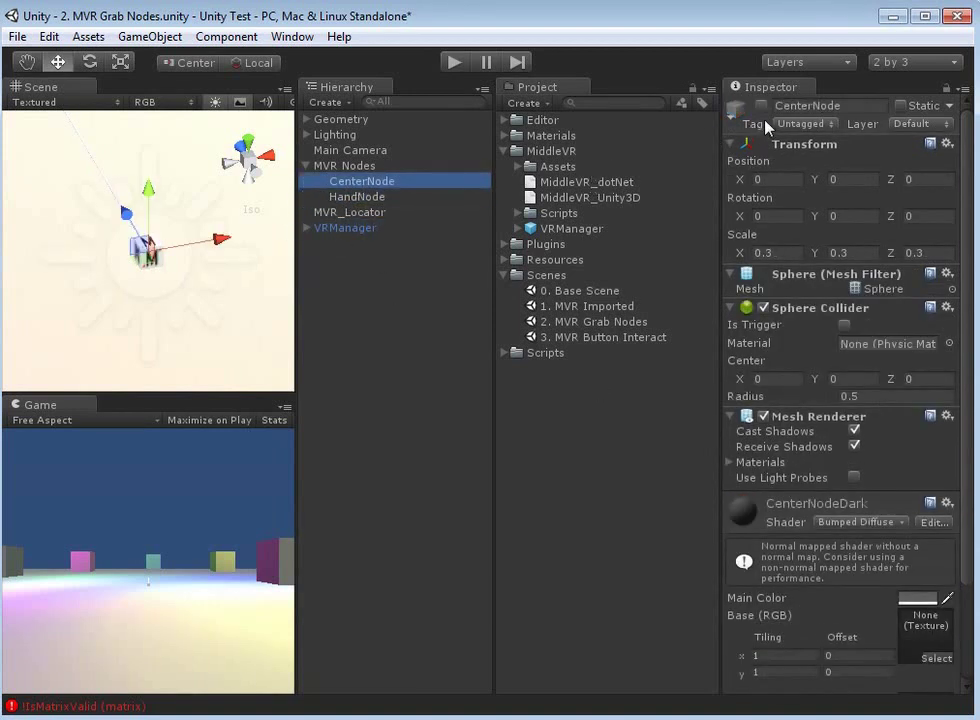